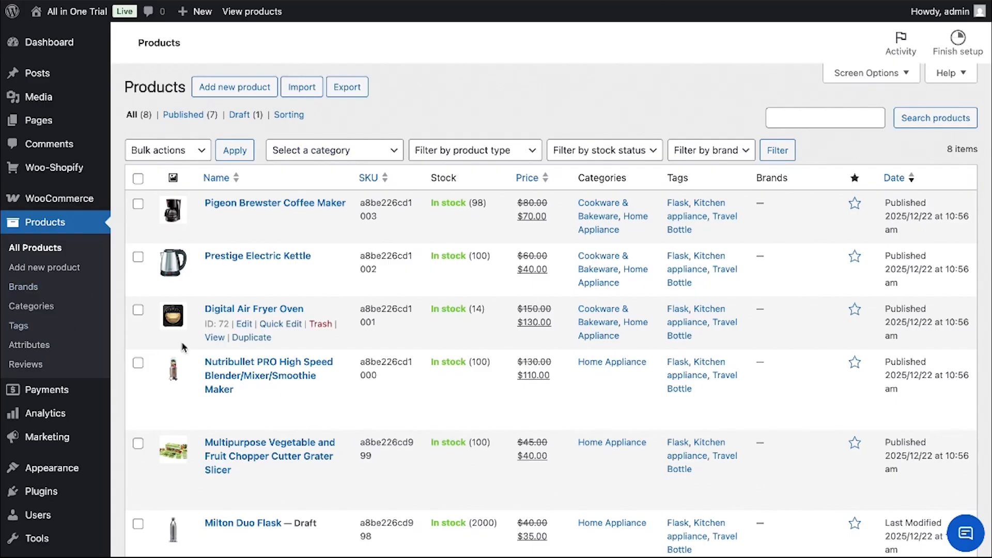
pyautogui.scroll(-5, 184, 347)
pyautogui.scroll(1, 67, 211)
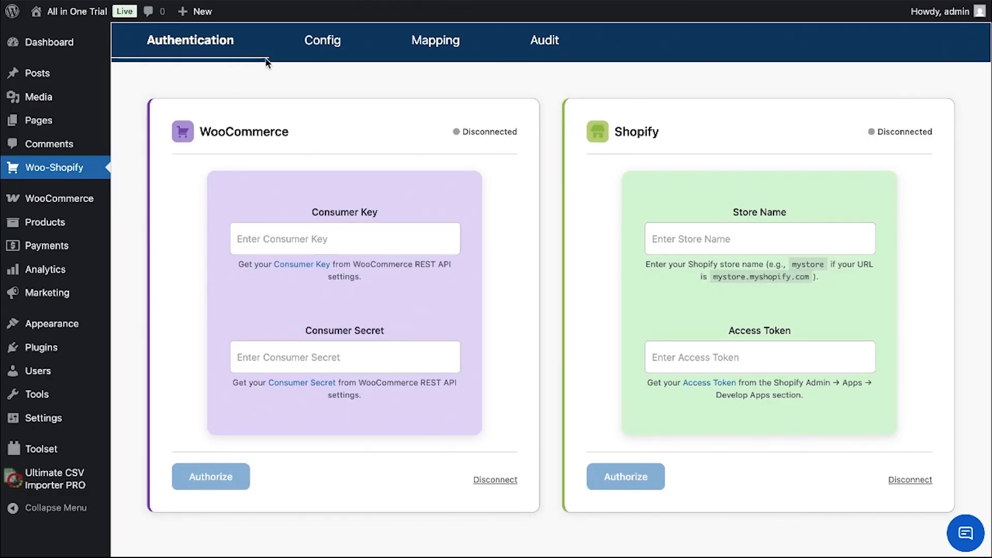
# Look over the Woo-Shopify plugin's configuration, field mapping and audit log pages, and return to the authentication settings
pyautogui.click(329, 50)
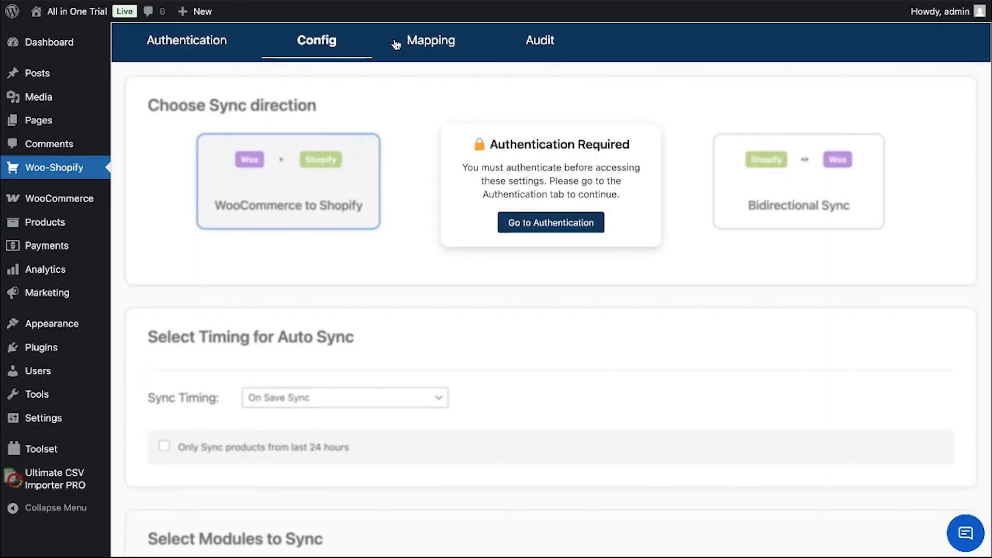
pyautogui.click(443, 42)
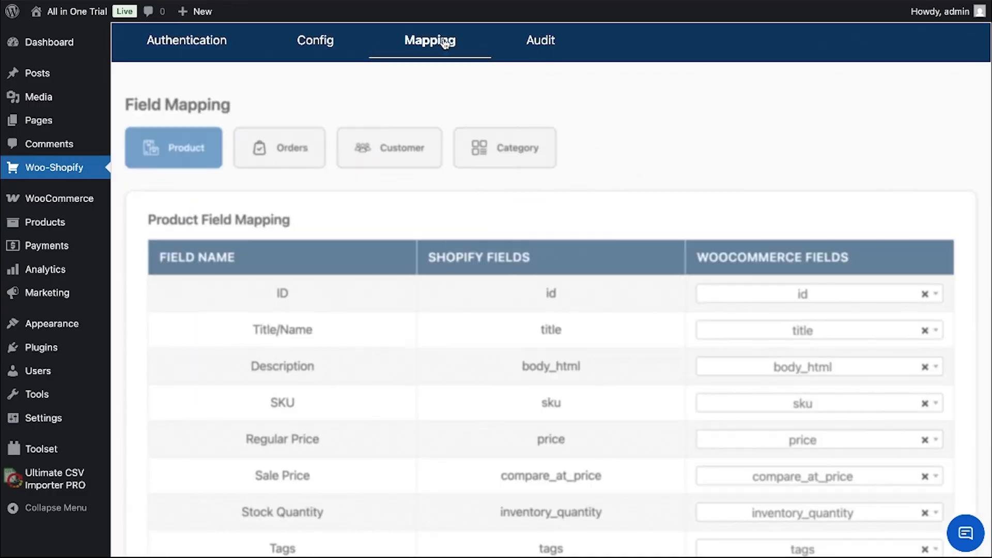
pyautogui.click(540, 40)
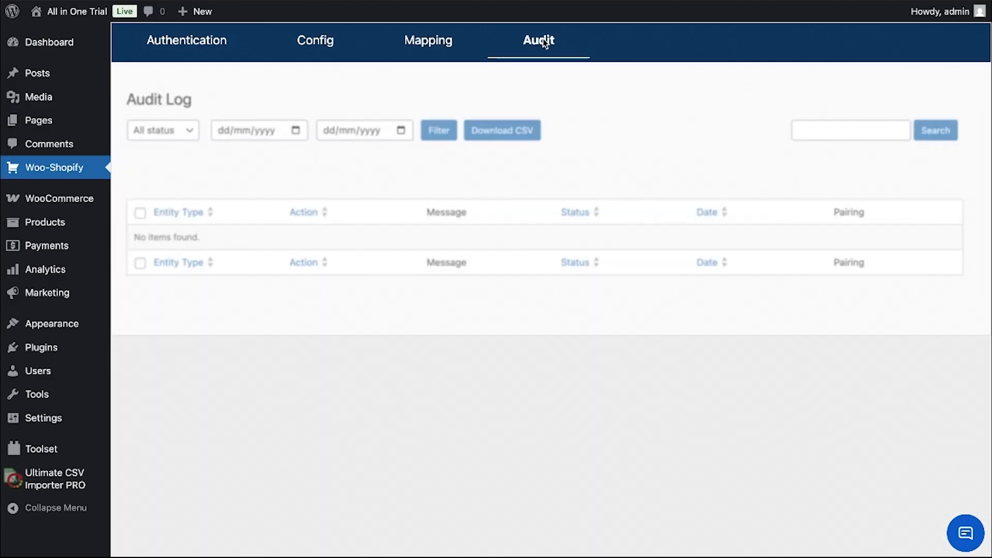
pyautogui.click(182, 40)
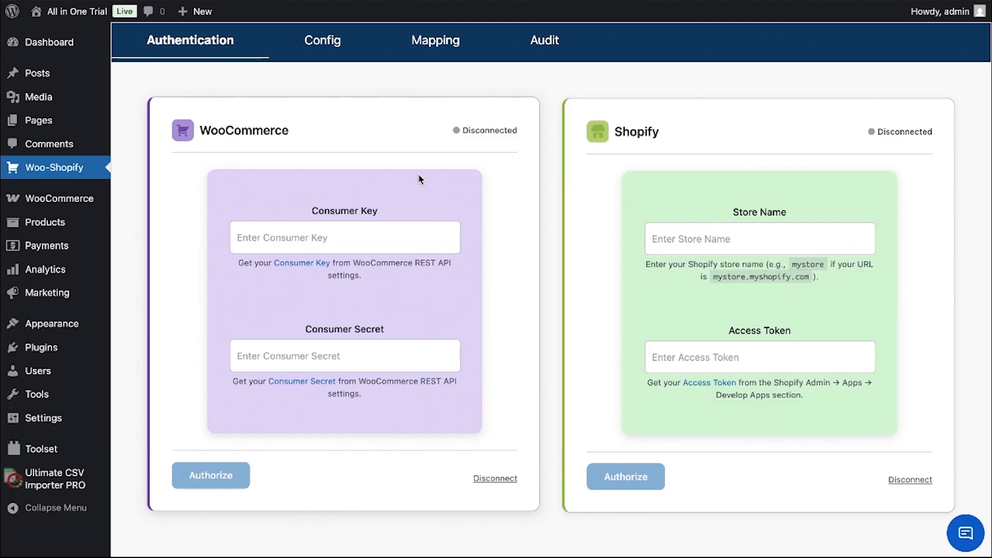
# Paste the WooCommerce consumer key and consumer secret, and authorize the WooCommerce connection
pyautogui.click(350, 239)
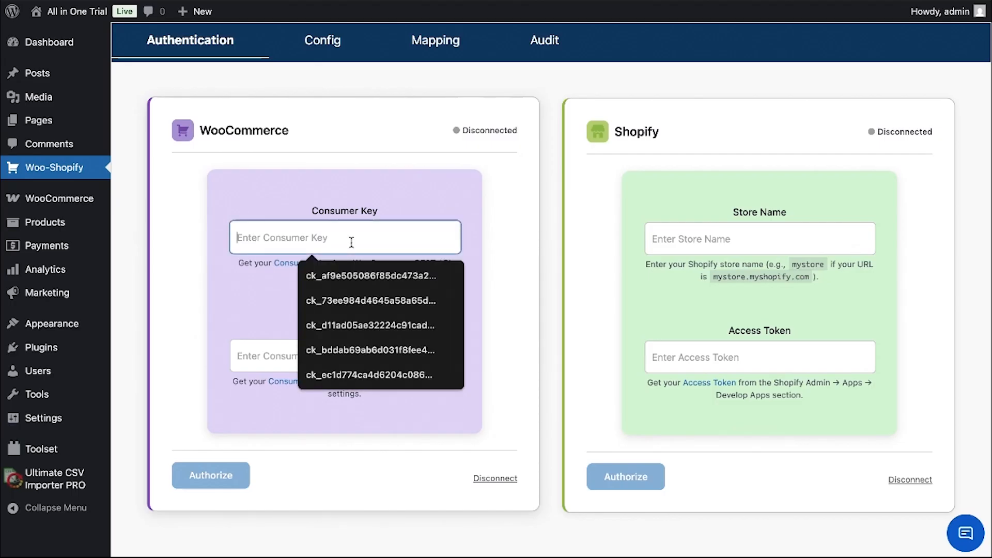
pyautogui.scroll(-1, 352, 241)
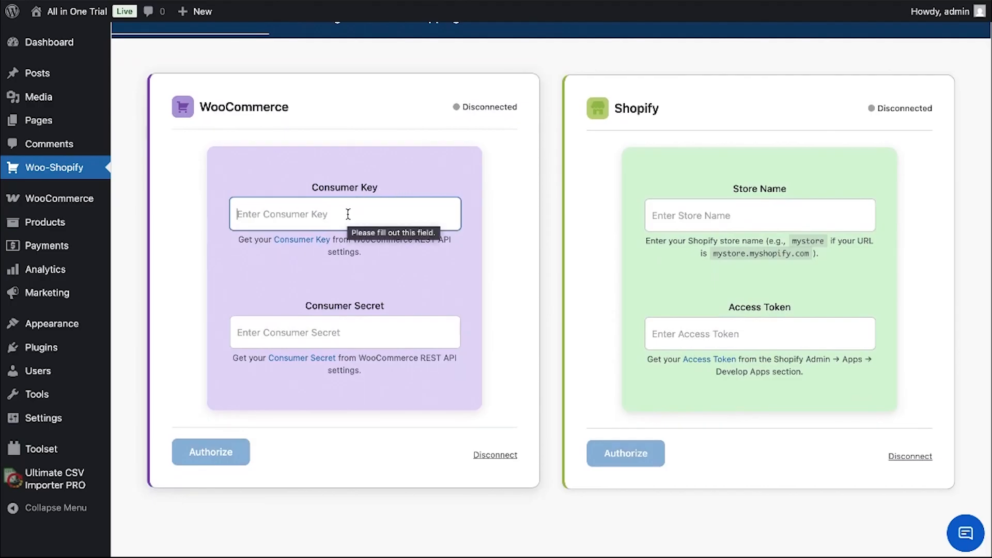
pyautogui.hotkey('ctrl', 'v')
pyautogui.click(288, 332)
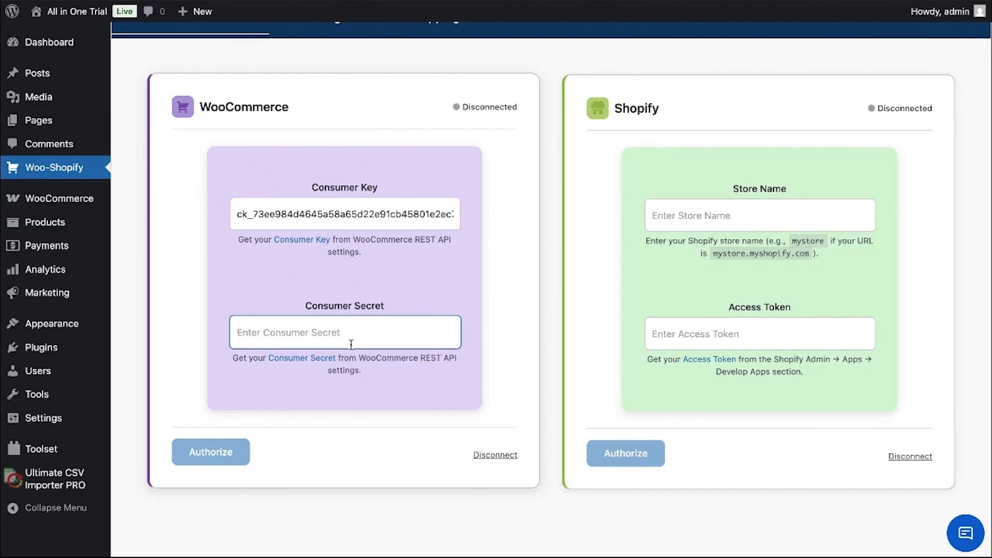
pyautogui.hotkey('ctrl', 'v')
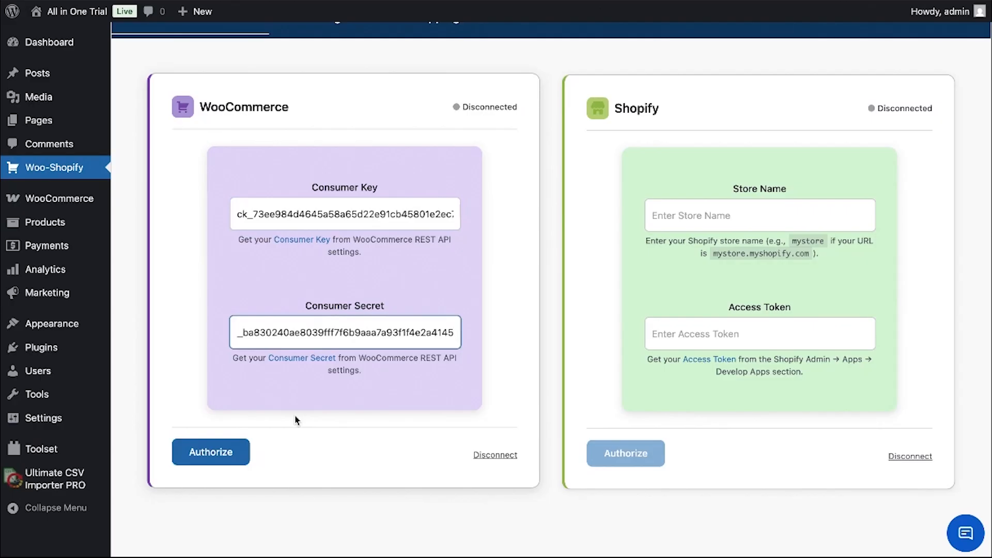
pyautogui.click(227, 457)
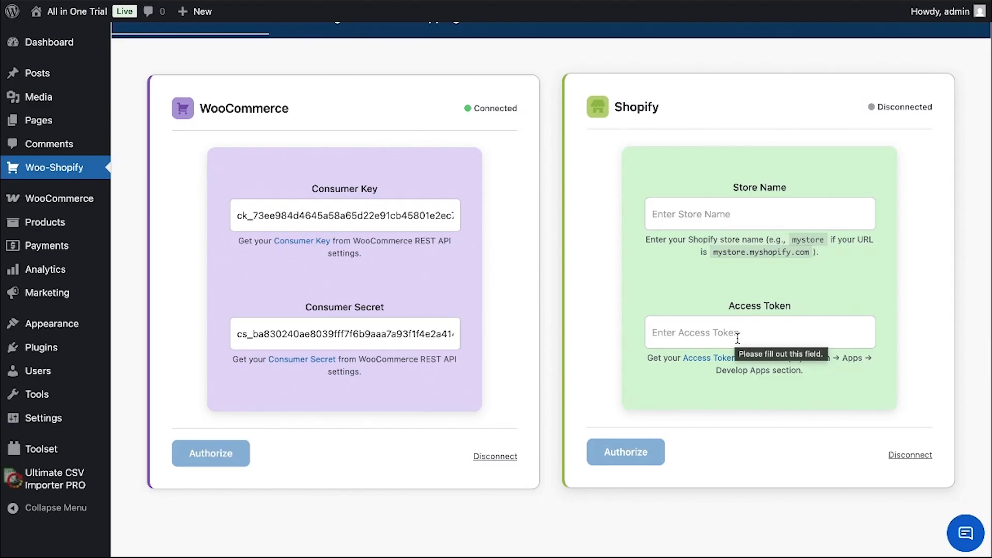
# Paste the Shopify store name and access token, authorize the Shopify connection, and dismiss the notification
pyautogui.click(728, 202)
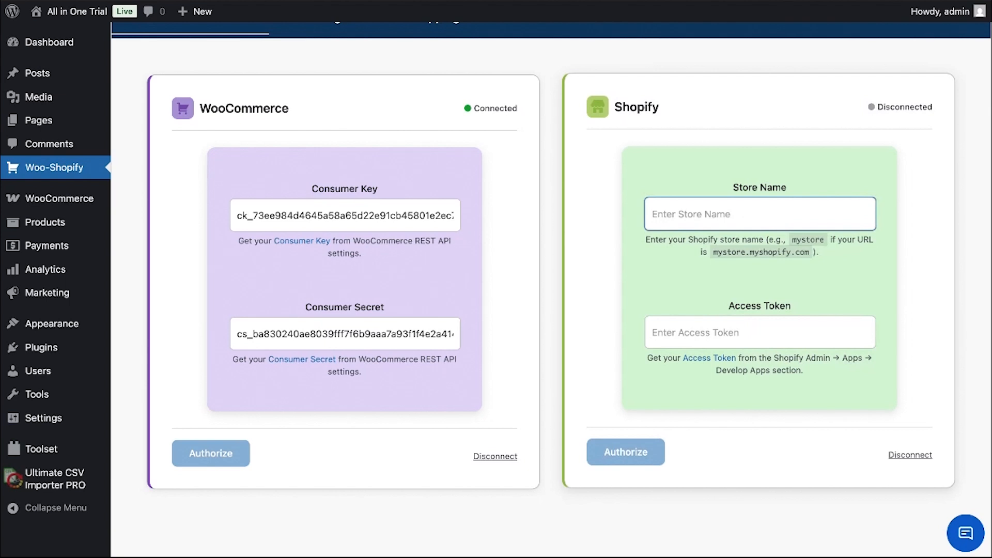
pyautogui.hotkey('ctrl', 'v')
pyautogui.click(683, 336)
pyautogui.hotkey('ctrl', 'v')
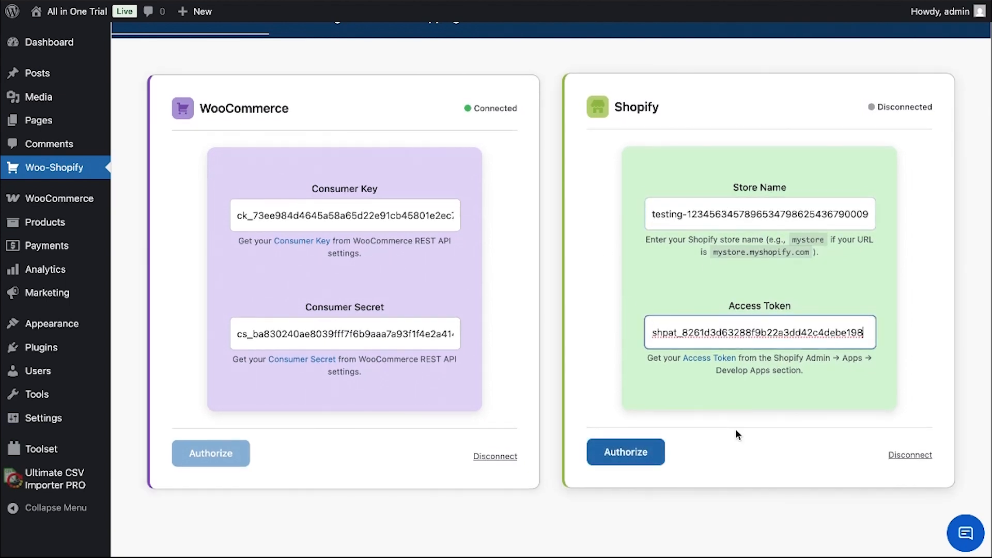
pyautogui.click(638, 452)
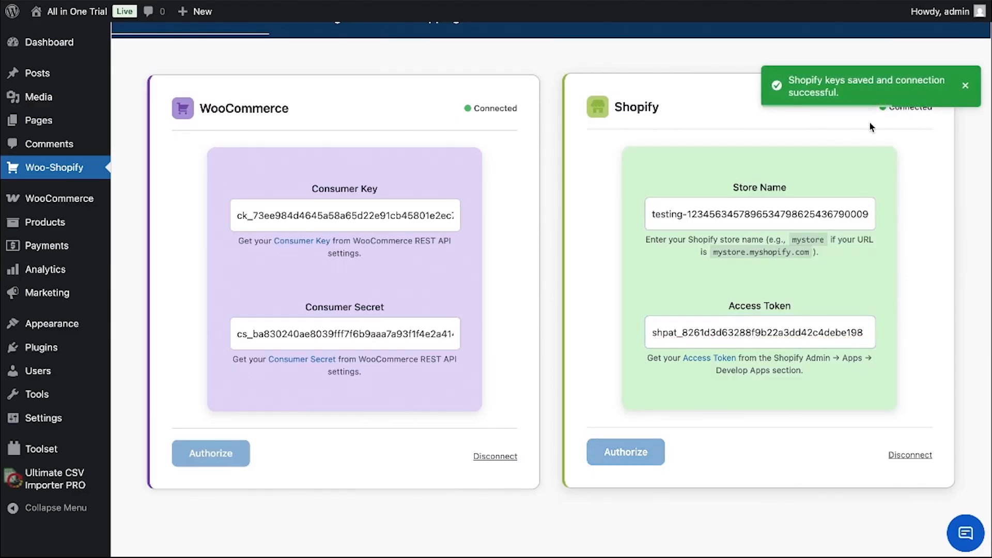
pyautogui.click(966, 86)
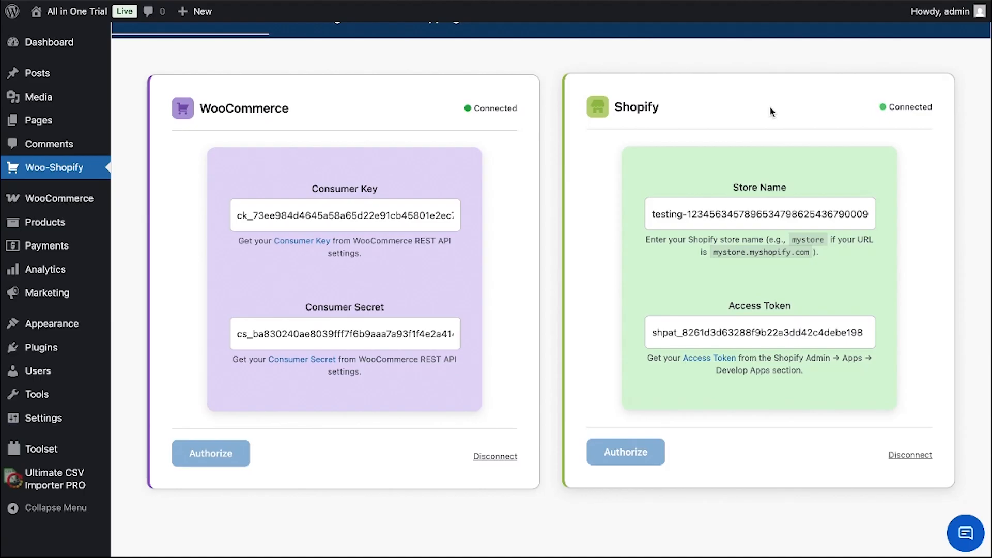
# Open the sync configuration, preview the Shopify to WooCommerce and Bidirectional Sync directions, and choose WooCommerce to Shopify
pyautogui.scroll(1, 769, 107)
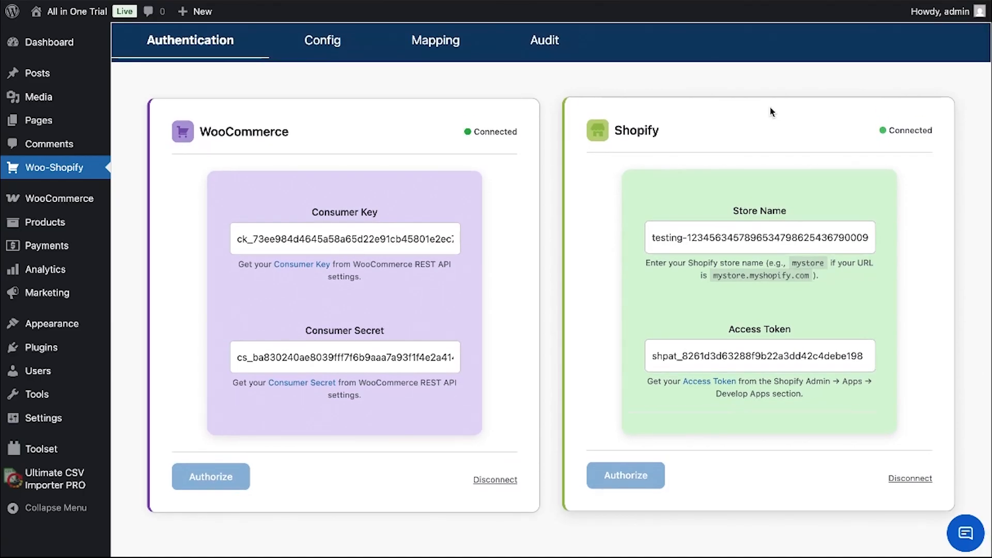
pyautogui.click(331, 52)
pyautogui.scroll(-1, 447, 246)
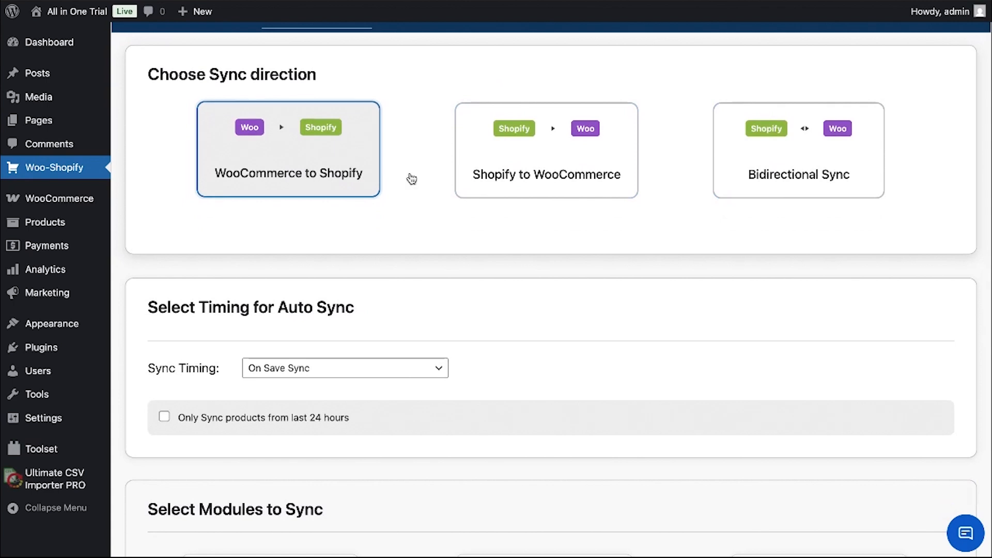
pyautogui.click(523, 146)
pyautogui.click(755, 136)
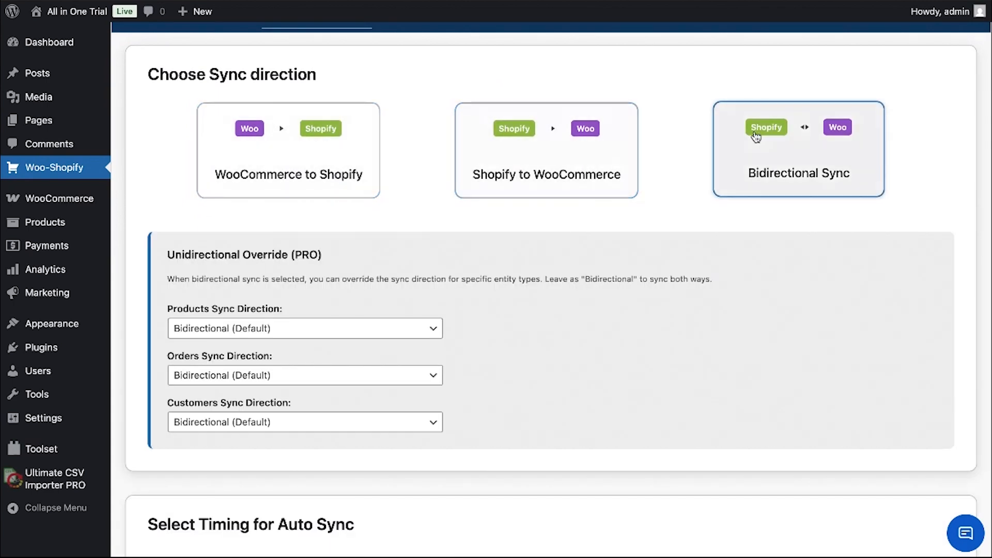
pyautogui.click(325, 161)
pyautogui.scroll(-1, 372, 266)
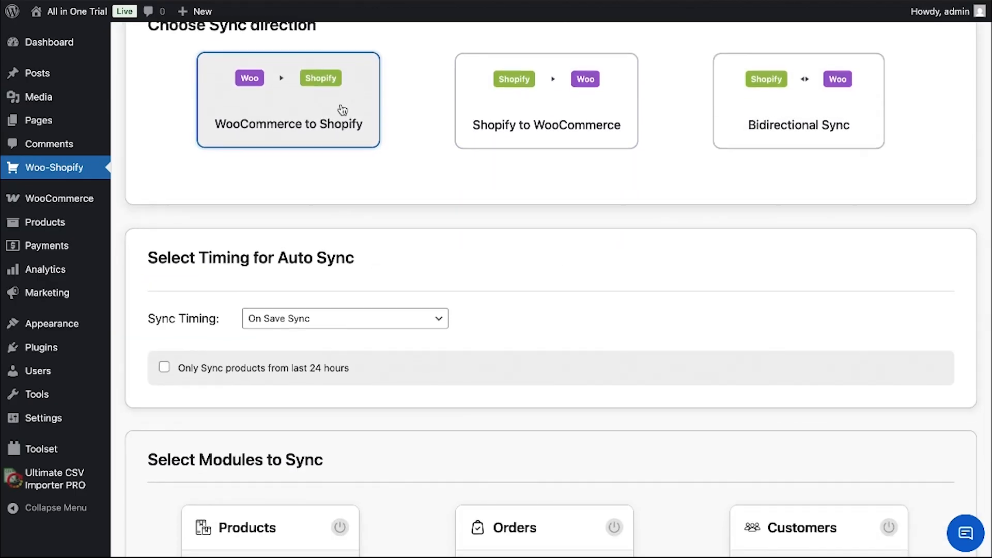
pyautogui.scroll(1, 303, 129)
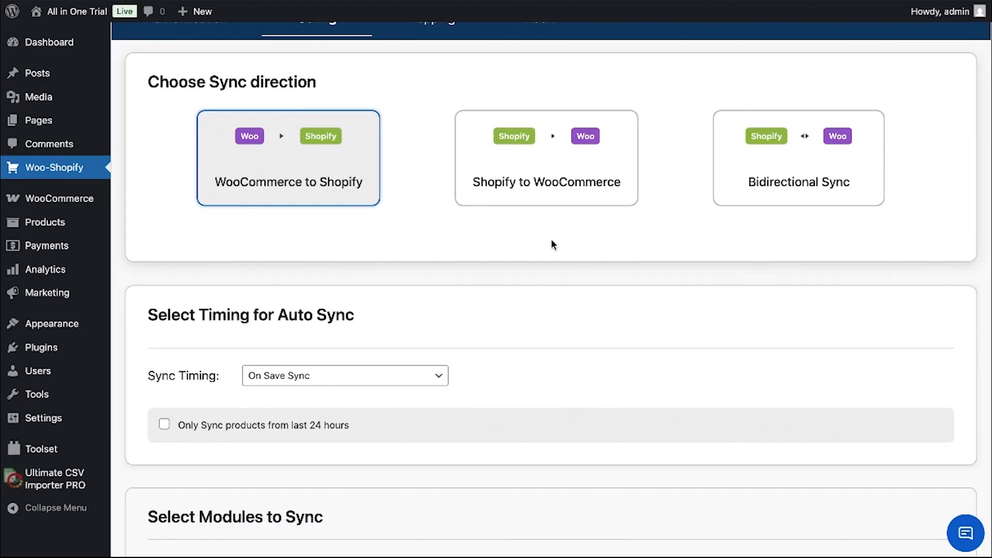
# Examine the auto sync timing options, keep On Save Sync, and look over the modules available to sync
pyautogui.scroll(-3, 551, 244)
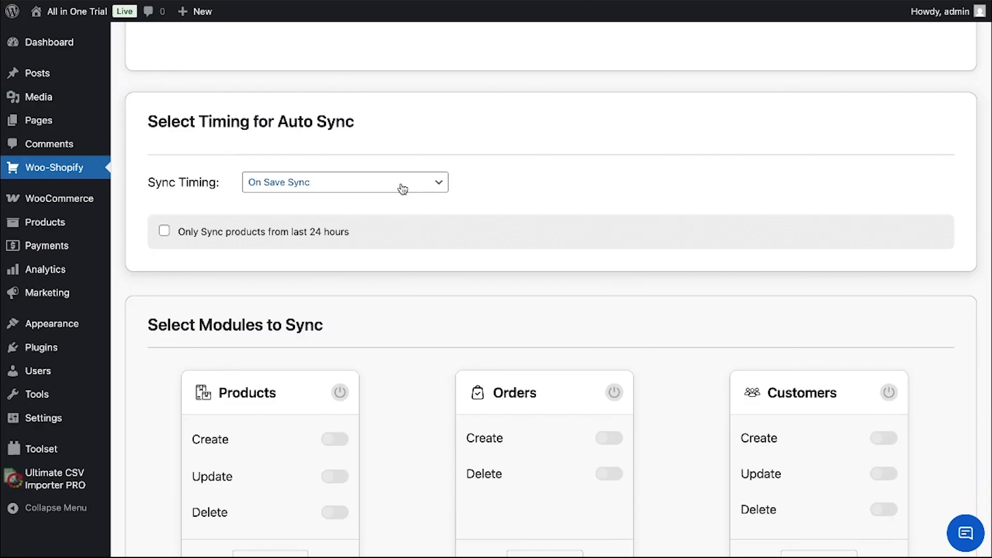
pyautogui.click(403, 189)
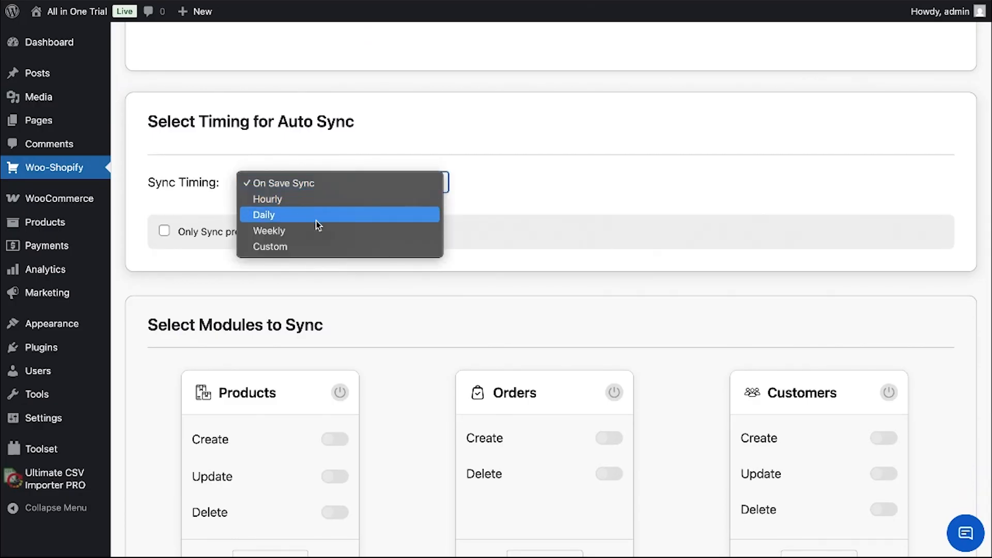
pyautogui.click(376, 189)
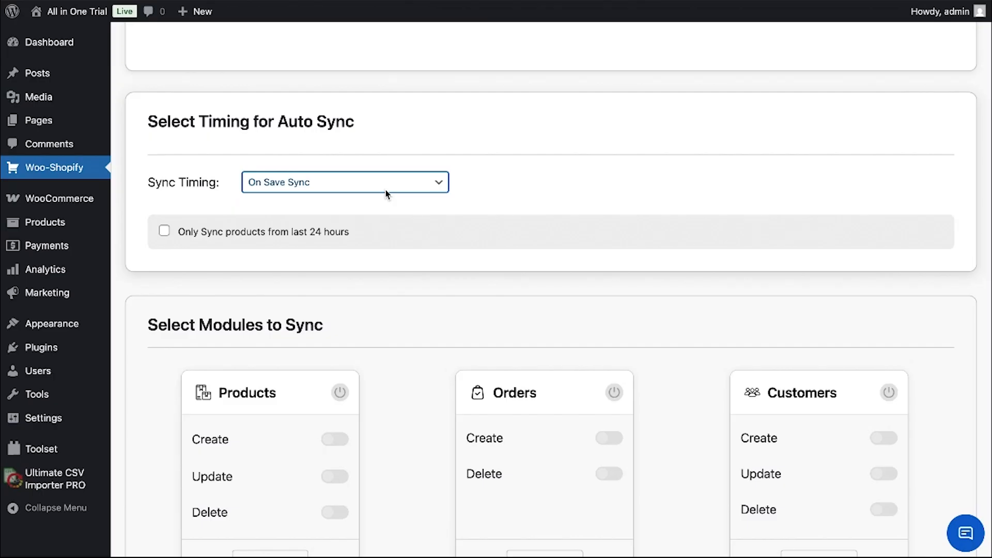
pyautogui.scroll(-7, 819, 396)
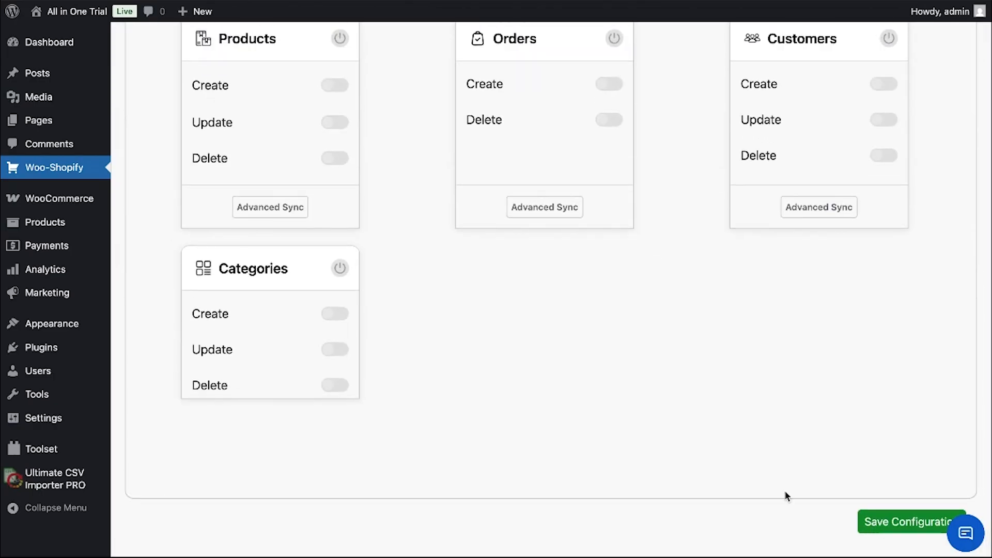
pyautogui.scroll(8, 708, 396)
pyautogui.scroll(3, 707, 396)
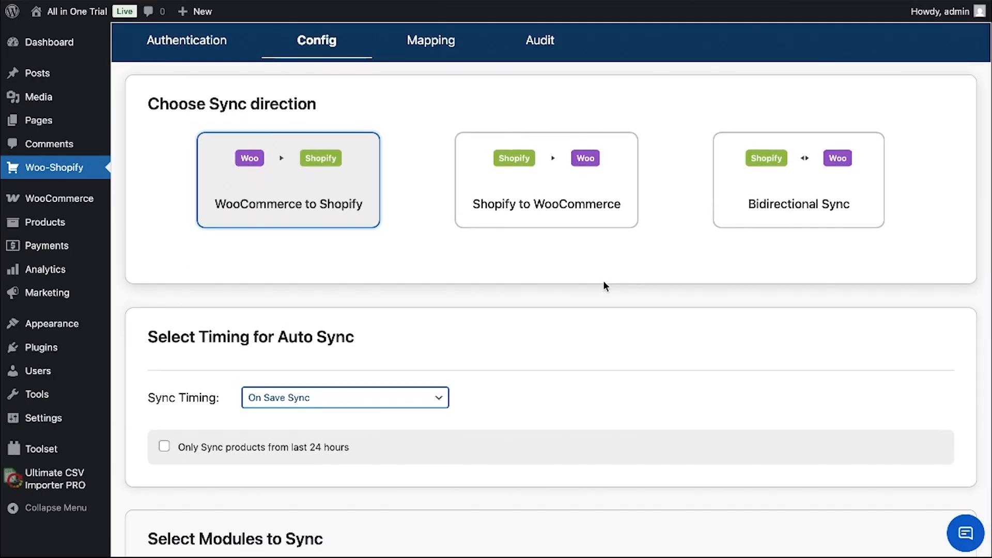
# Try the option that syncs only products from the last 24 hours, and turn it off again
pyautogui.scroll(-2, 583, 309)
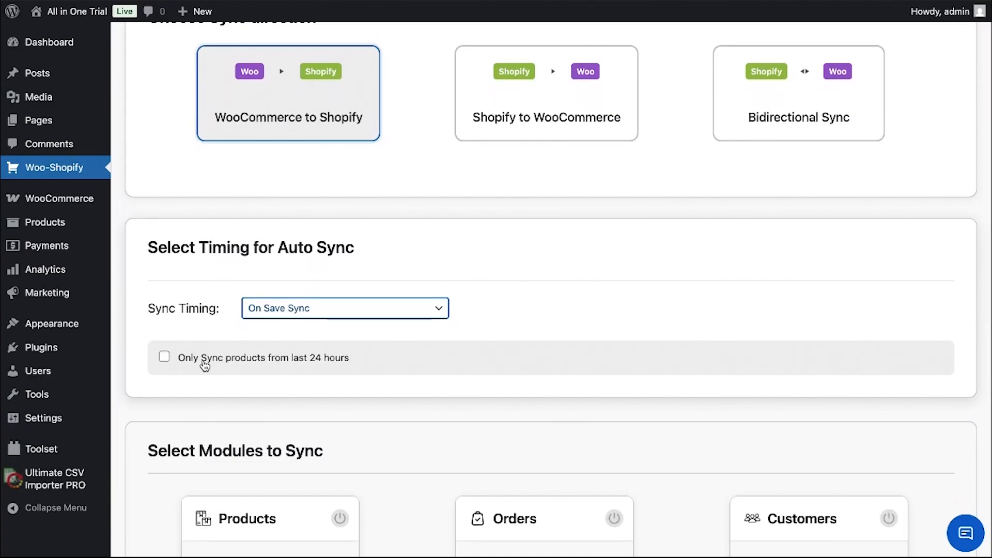
pyautogui.click(164, 357)
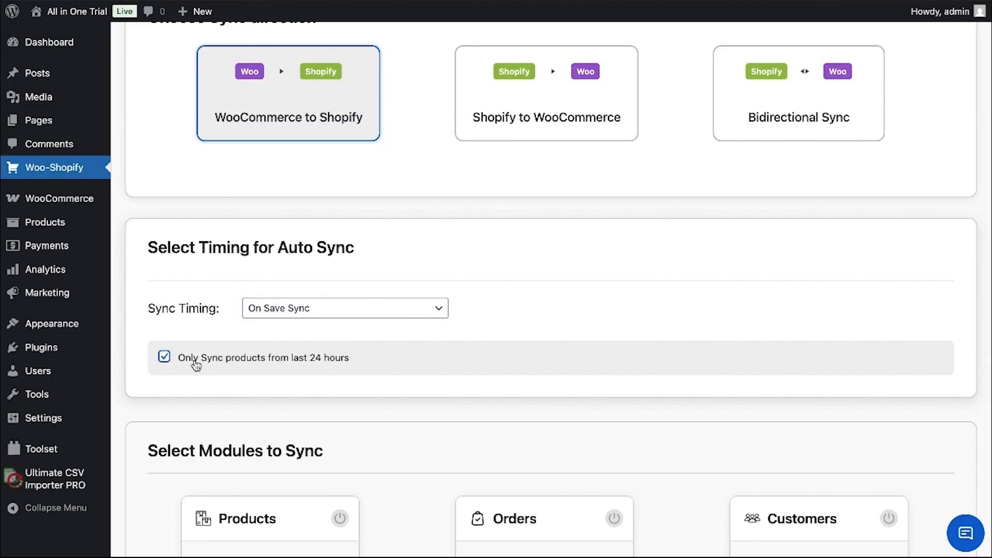
pyautogui.click(179, 361)
# Try the Custom sync timing with a from date of 01/12/2025 and a to date of 23/12/2025
pyautogui.click(299, 308)
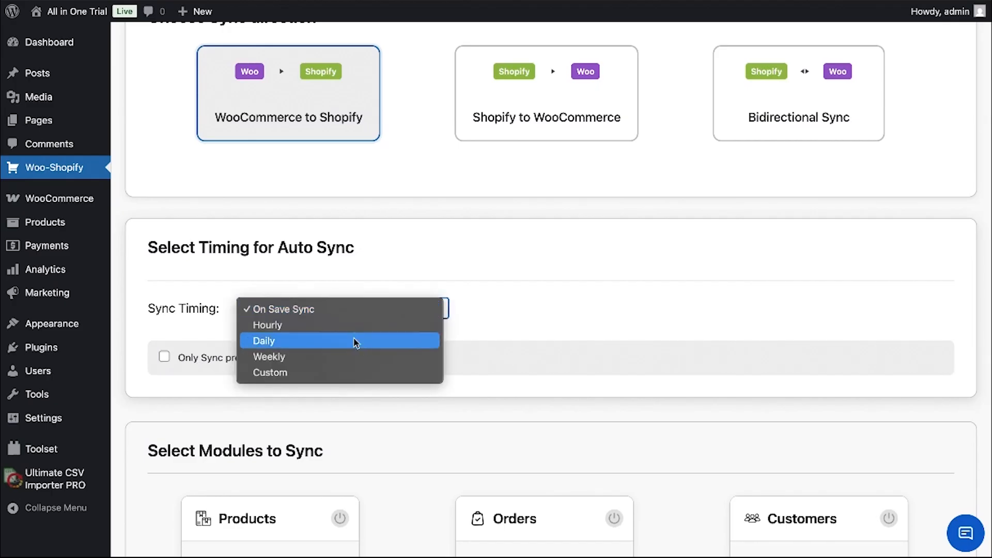
pyautogui.click(326, 372)
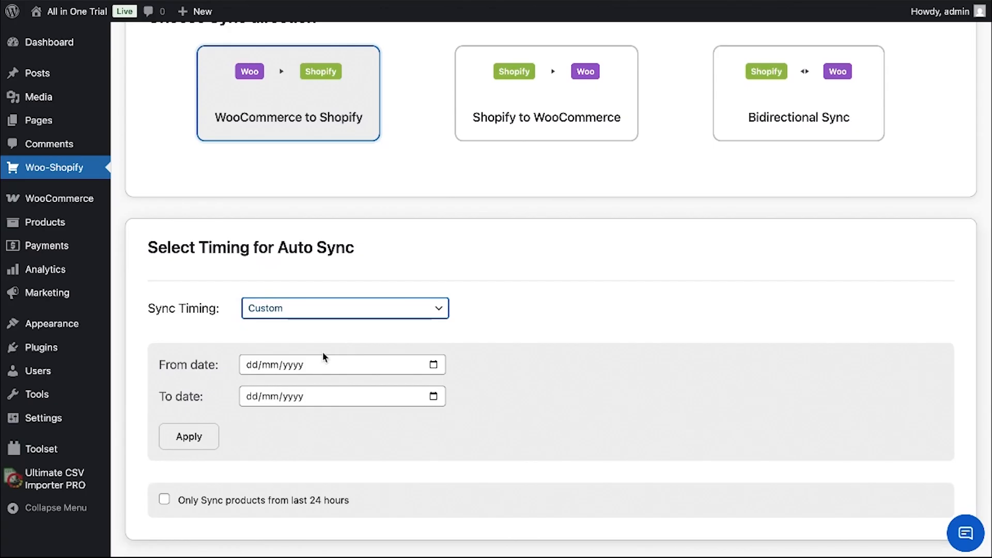
pyautogui.click(287, 366)
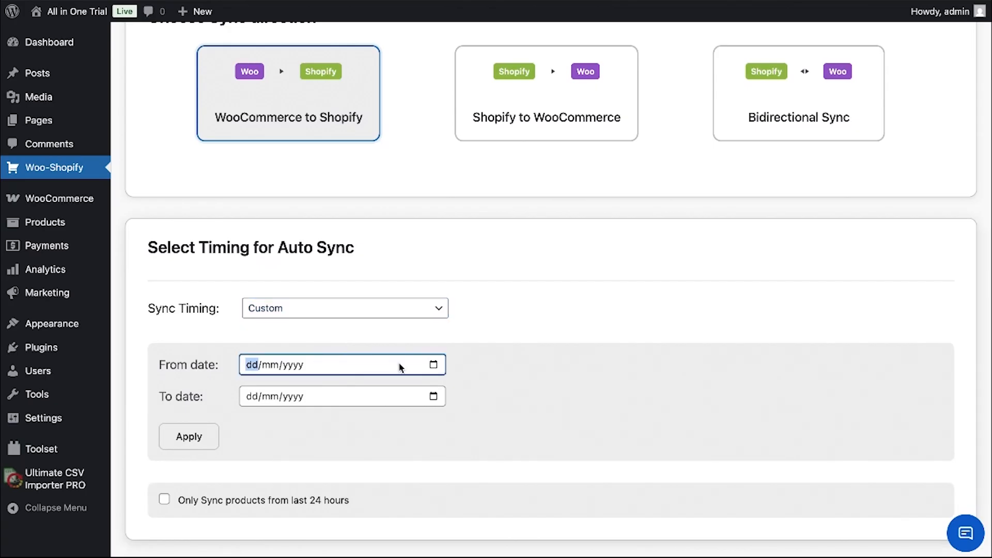
pyautogui.click(433, 365)
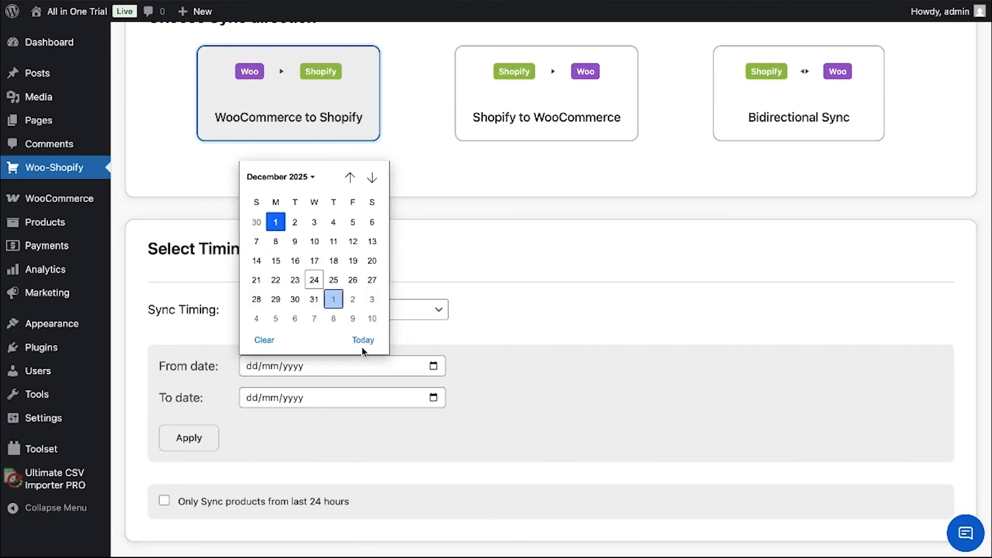
pyautogui.click(363, 341)
pyautogui.click(414, 397)
pyautogui.click(433, 397)
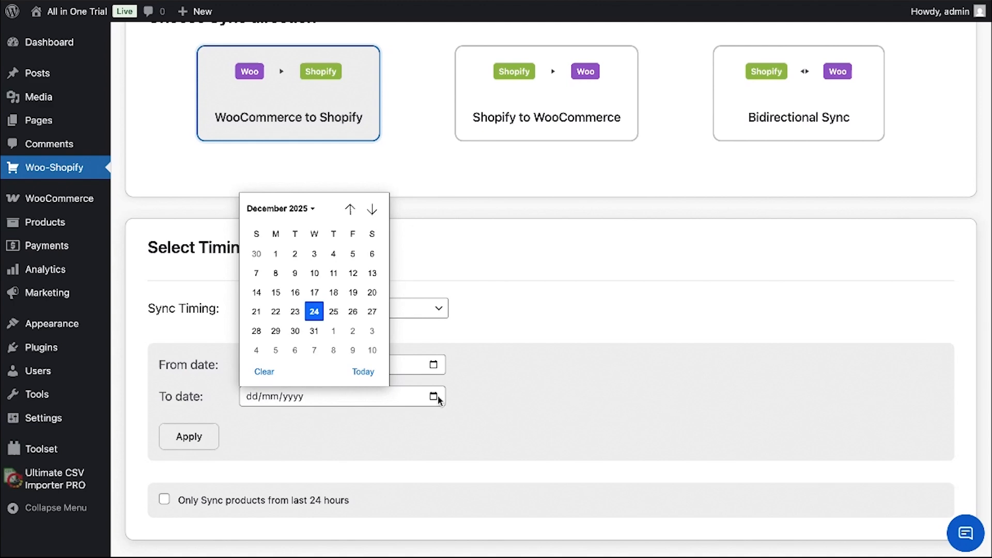
pyautogui.click(296, 310)
pyautogui.scroll(-8, 438, 363)
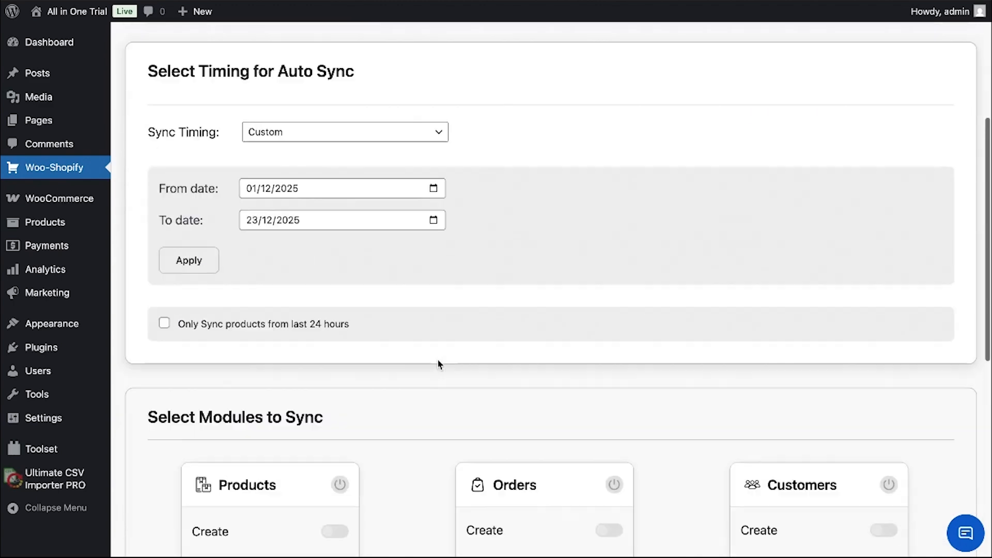
pyautogui.scroll(10, 437, 362)
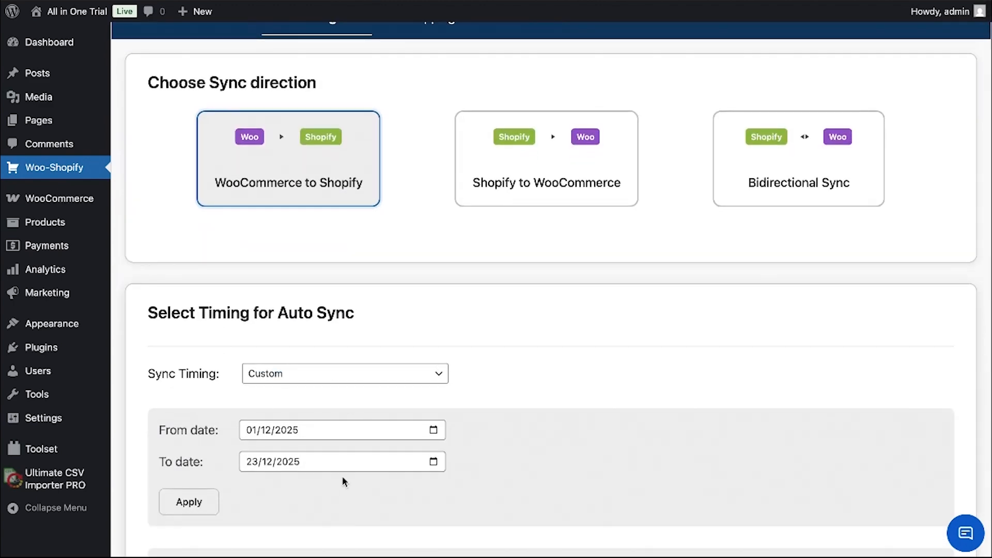
# Set the auto sync timing back to On Save Sync and bring up the modules to sync
pyautogui.click(438, 374)
pyautogui.click(318, 317)
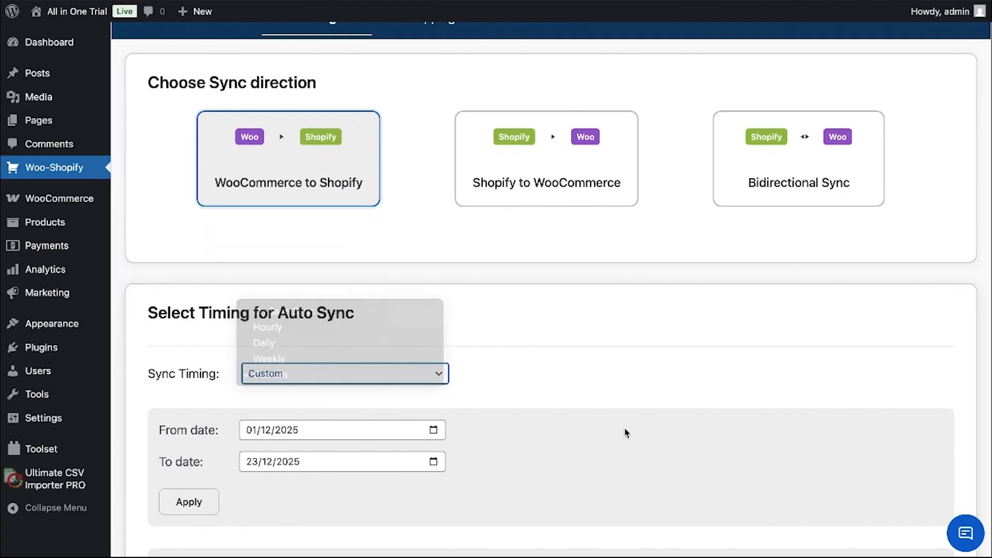
pyautogui.scroll(-5, 627, 433)
pyautogui.scroll(-1, 626, 433)
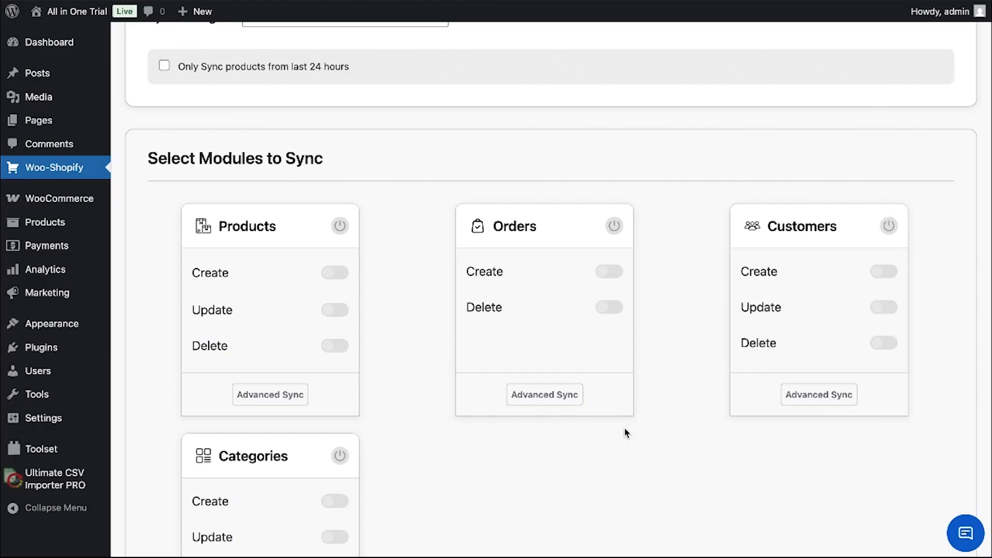
# Enable the Products module for syncing, try its Create option, and switch it to Update
pyautogui.scroll(-3, 626, 433)
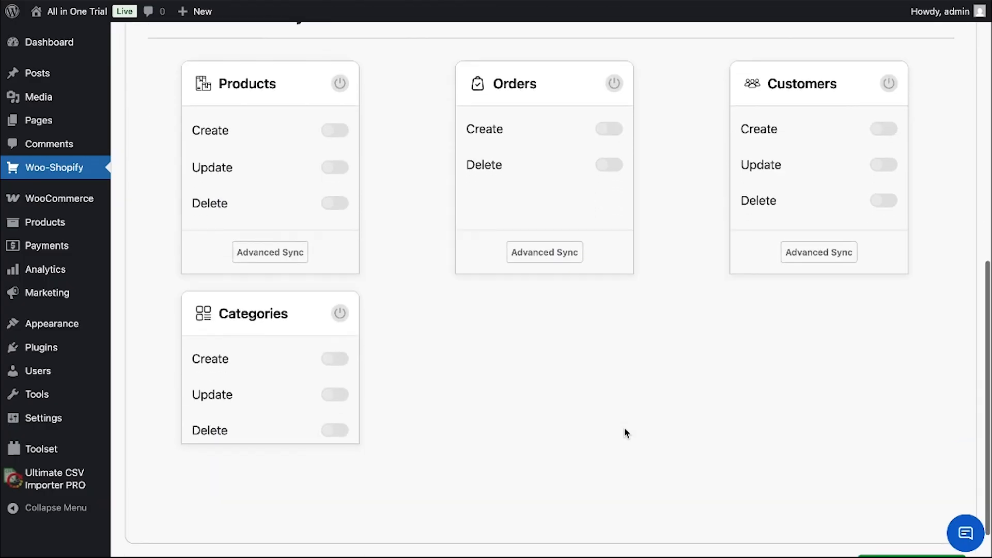
pyautogui.scroll(1, 627, 433)
pyautogui.scroll(-2, 626, 433)
pyautogui.scroll(2, 626, 433)
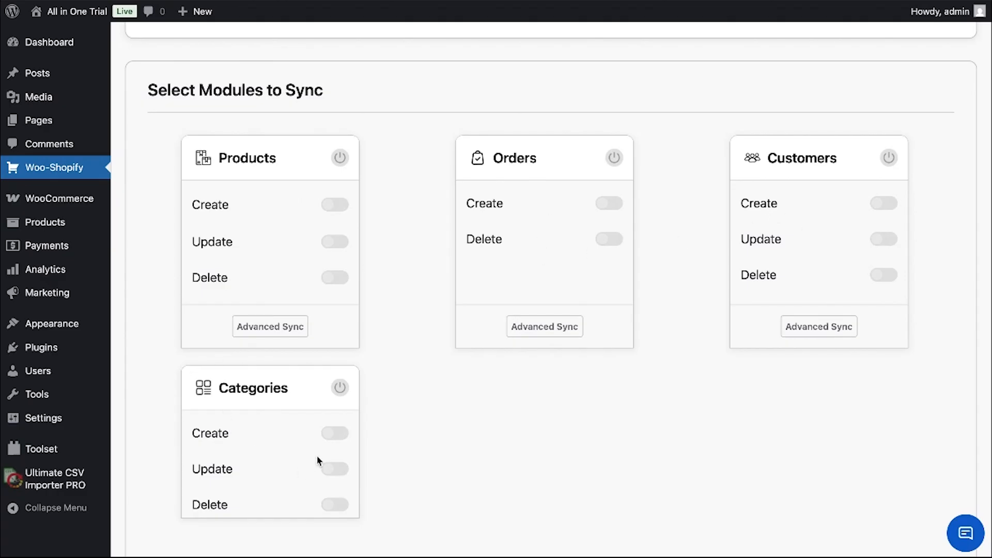
pyautogui.click(339, 158)
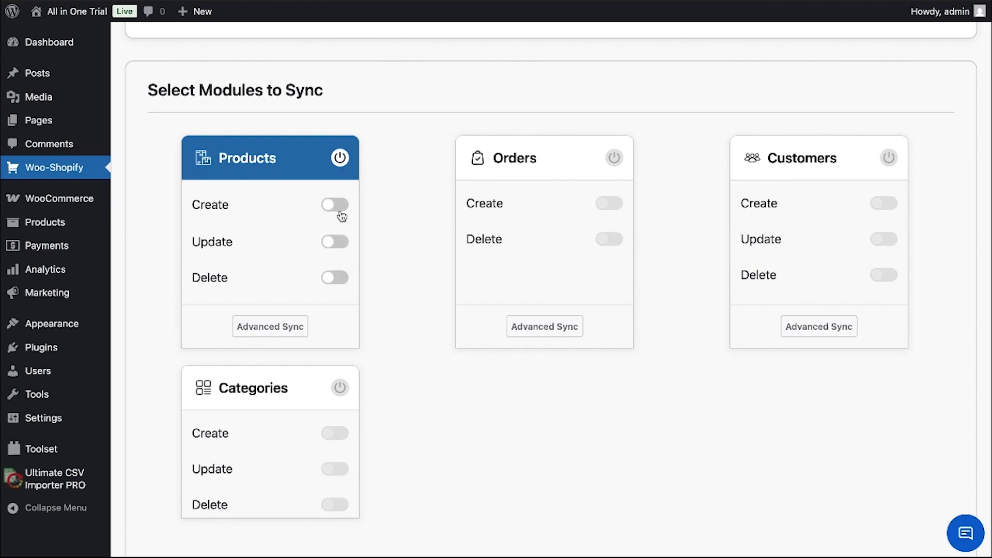
pyautogui.click(336, 206)
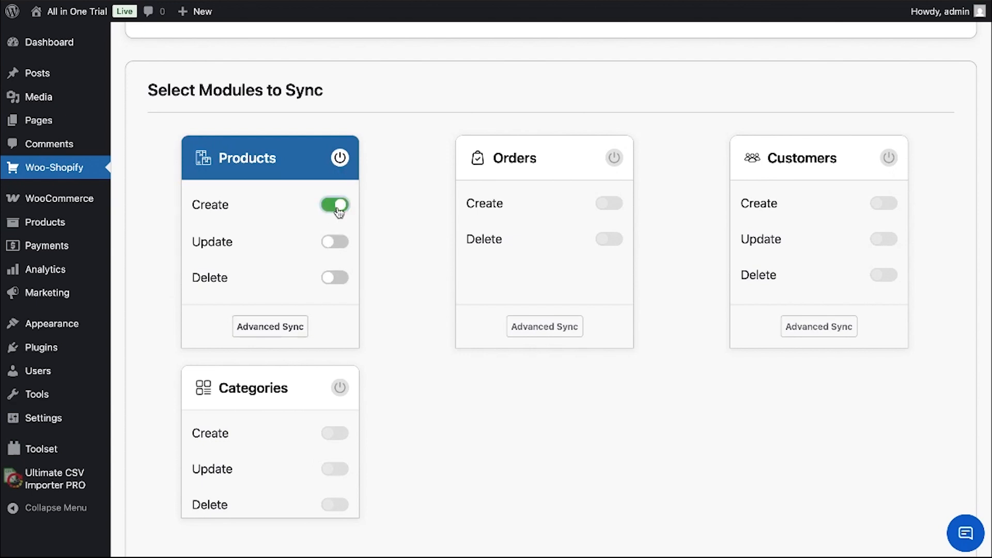
pyautogui.click(341, 243)
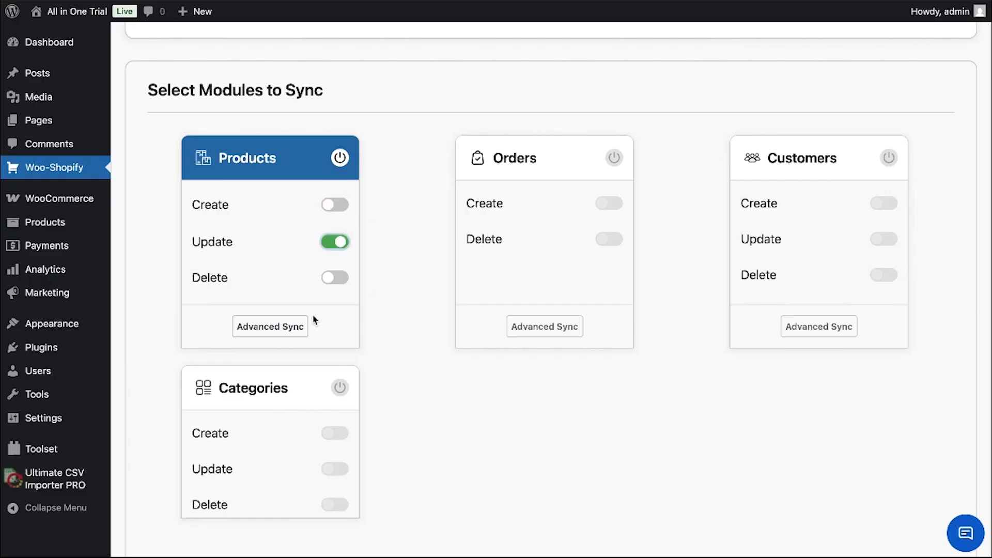
# Try product filters with the Cookware & Bakeware and Home Appliance categories plus the stock status, tags and product status filters
pyautogui.click(290, 330)
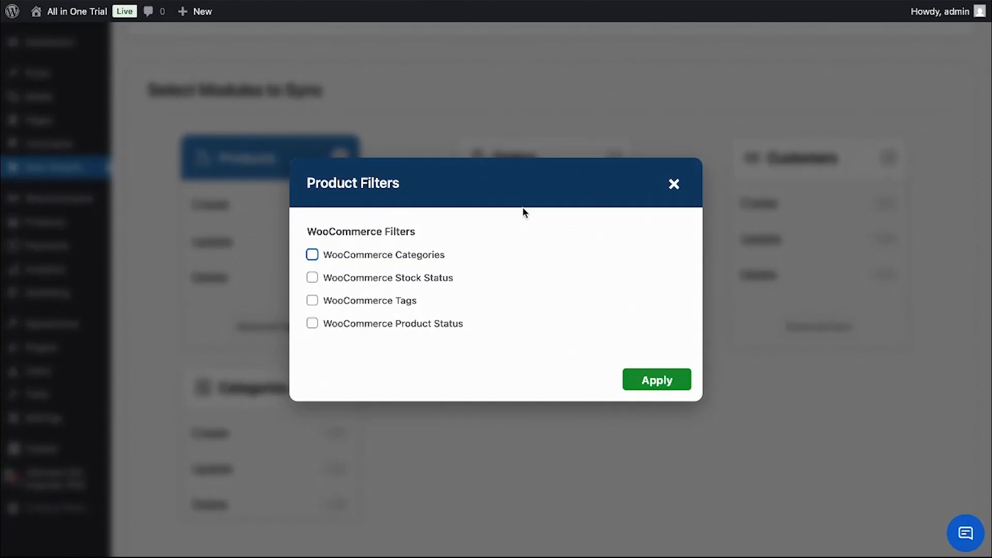
pyautogui.click(674, 184)
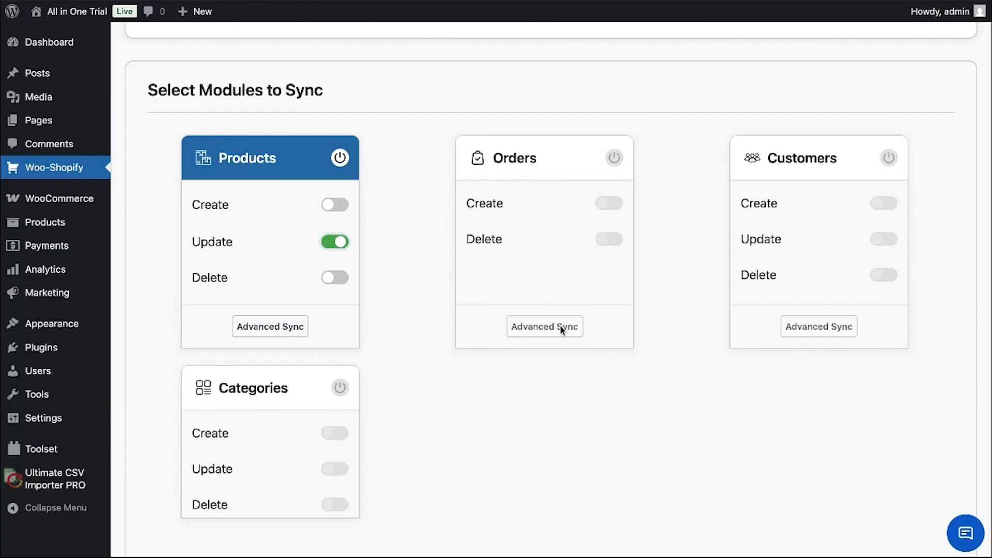
pyautogui.scroll(-1, 679, 387)
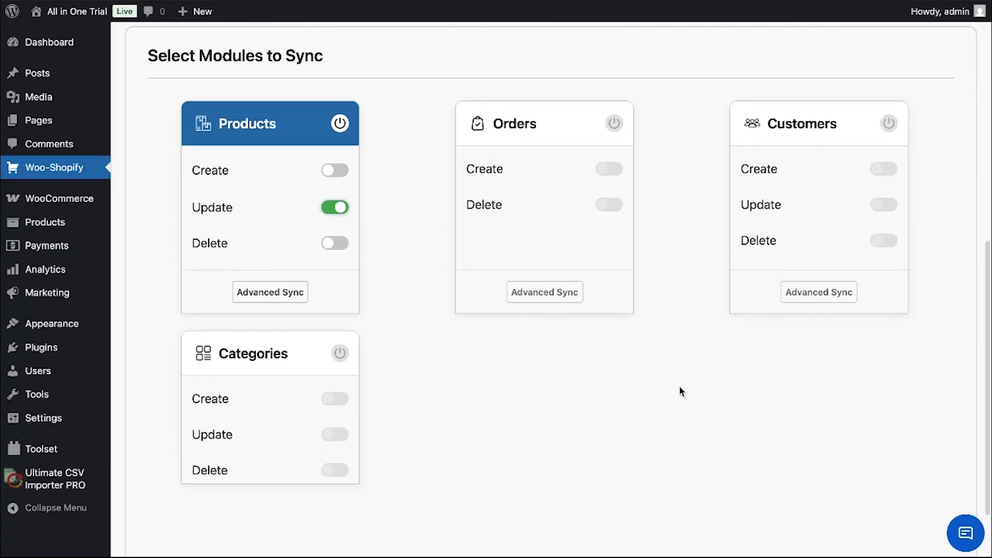
pyautogui.click(276, 295)
pyautogui.click(362, 255)
pyautogui.click(385, 266)
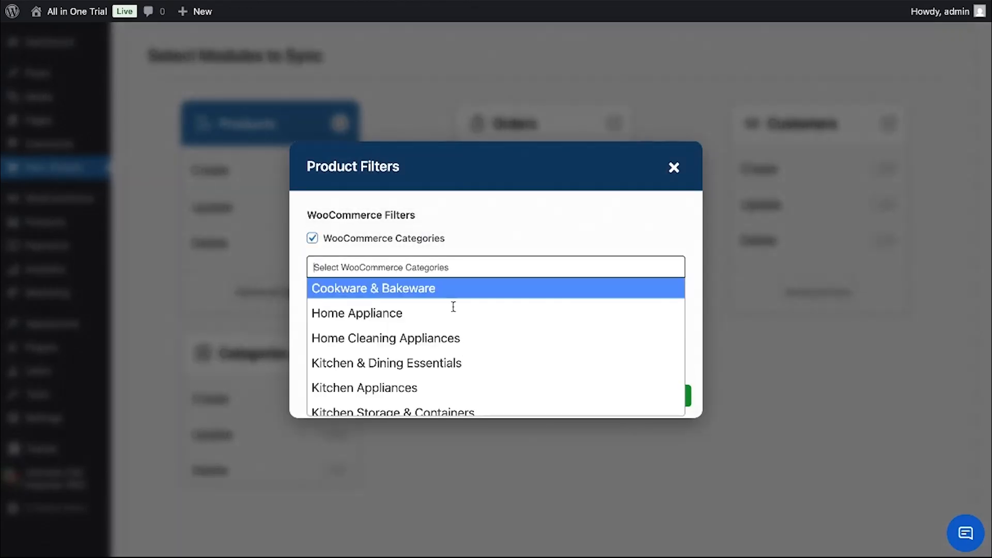
pyautogui.click(456, 290)
pyautogui.click(459, 270)
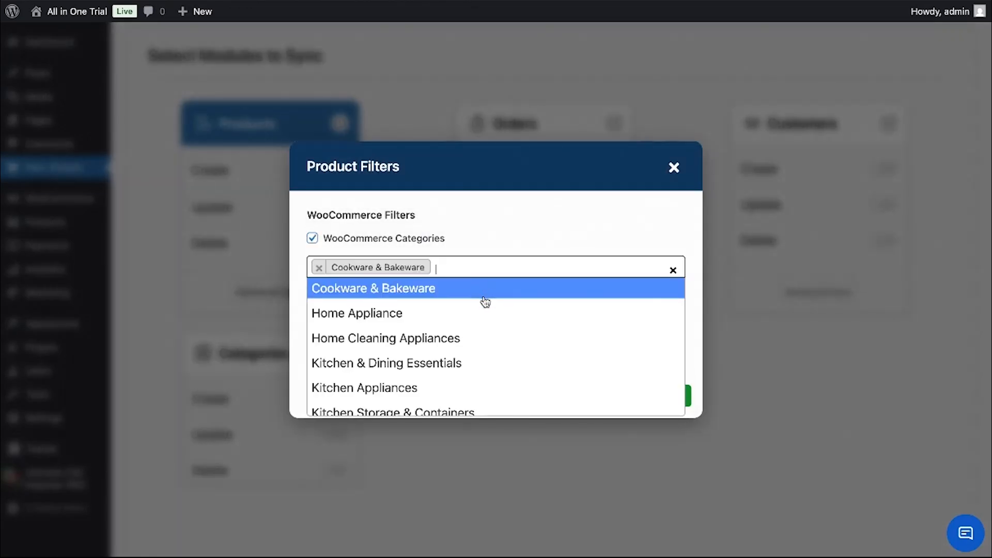
pyautogui.click(487, 311)
pyautogui.click(430, 295)
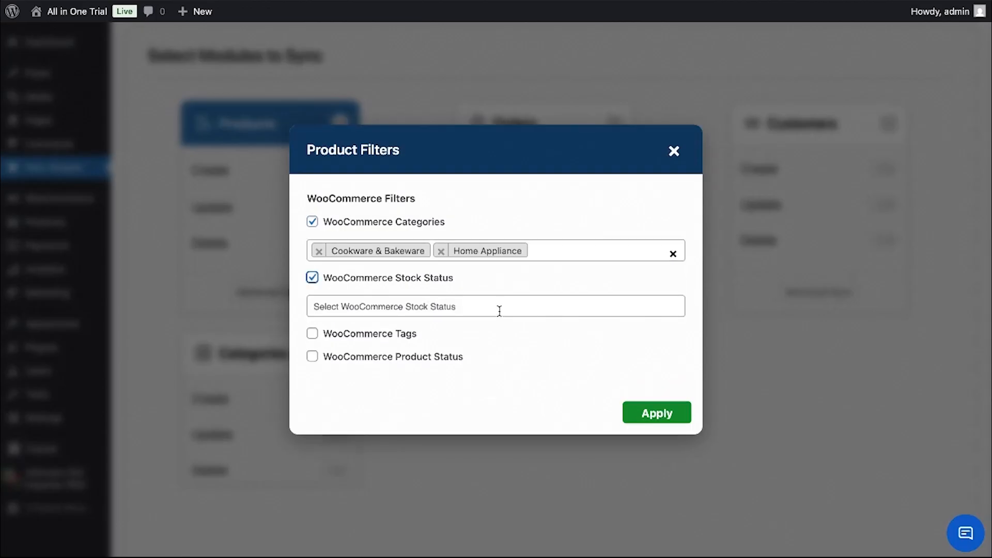
pyautogui.click(403, 336)
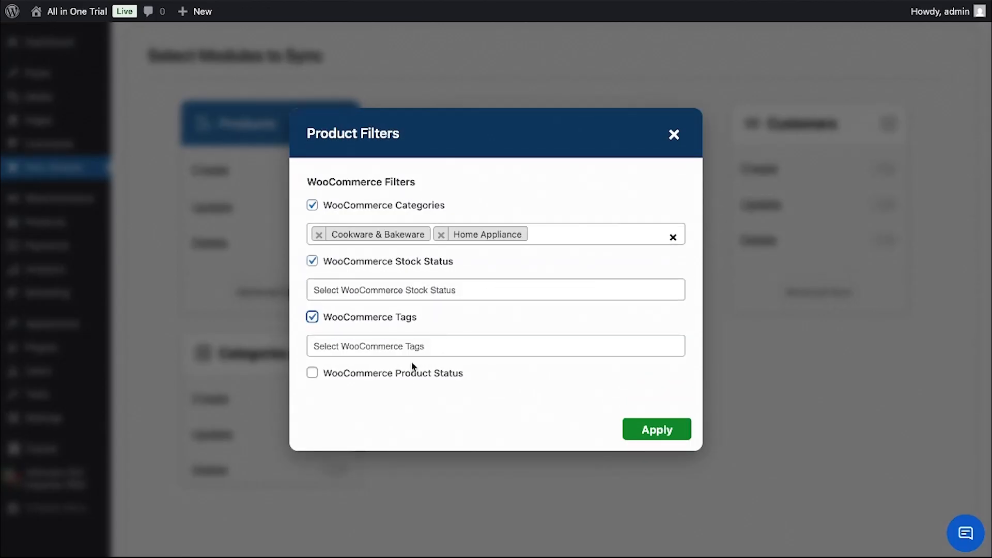
pyautogui.click(405, 374)
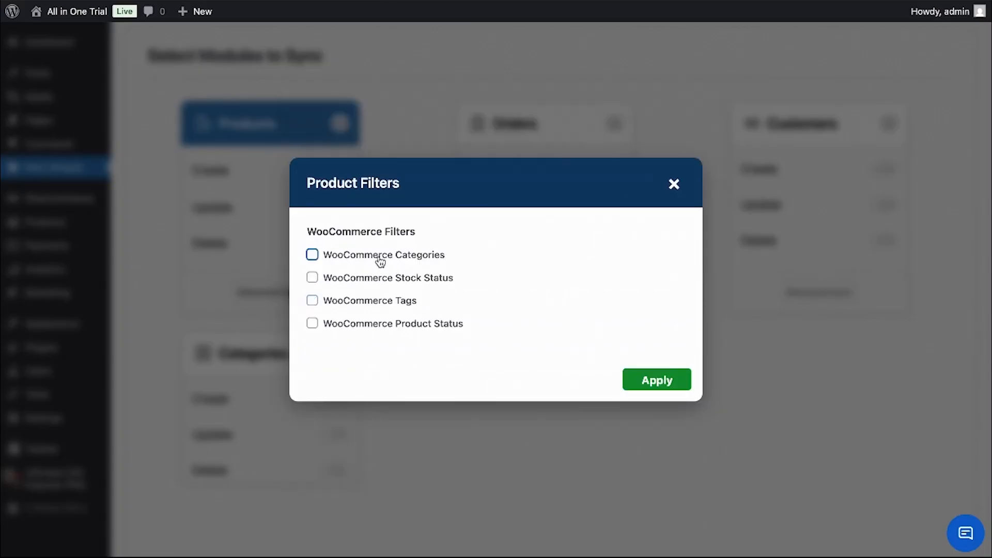
# Limit the product sync to the Cookware & Bakeware and Home Appliance categories and set the Products module to Create
pyautogui.click(379, 254)
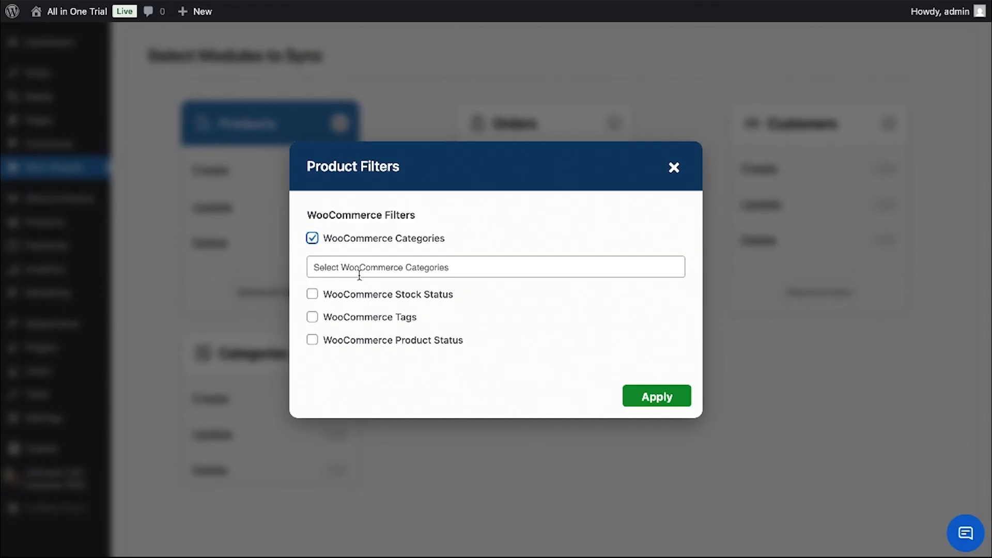
pyautogui.click(360, 274)
pyautogui.click(396, 288)
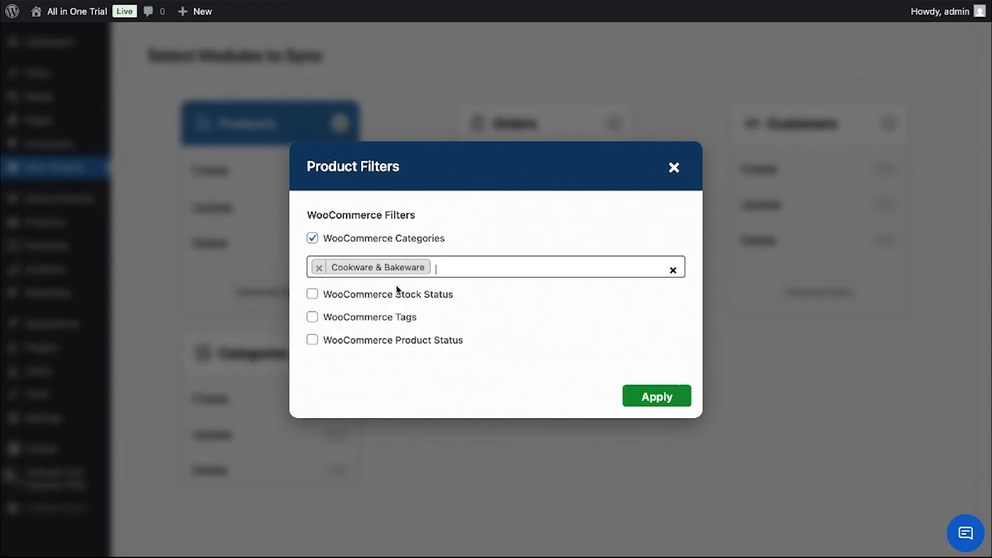
pyautogui.click(448, 267)
pyautogui.click(406, 312)
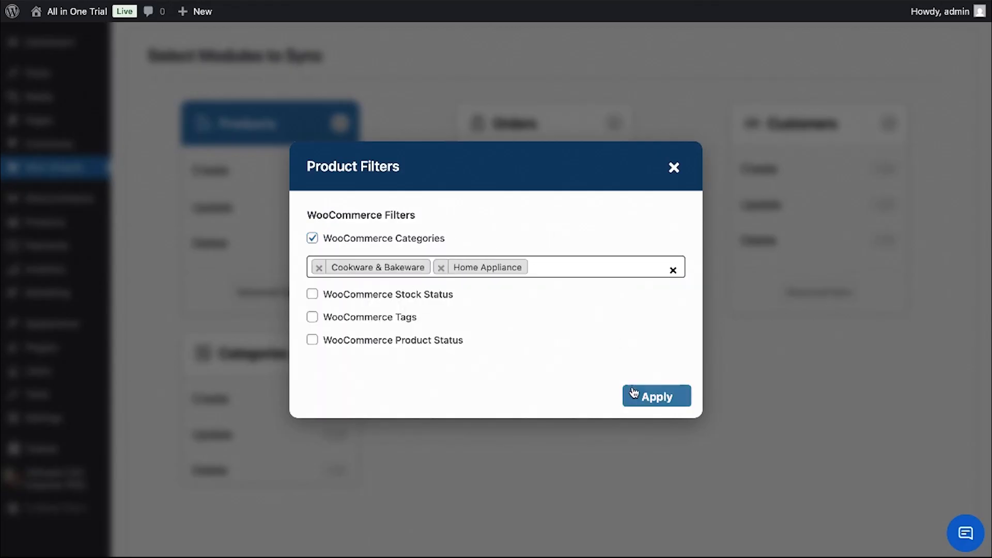
pyautogui.click(634, 393)
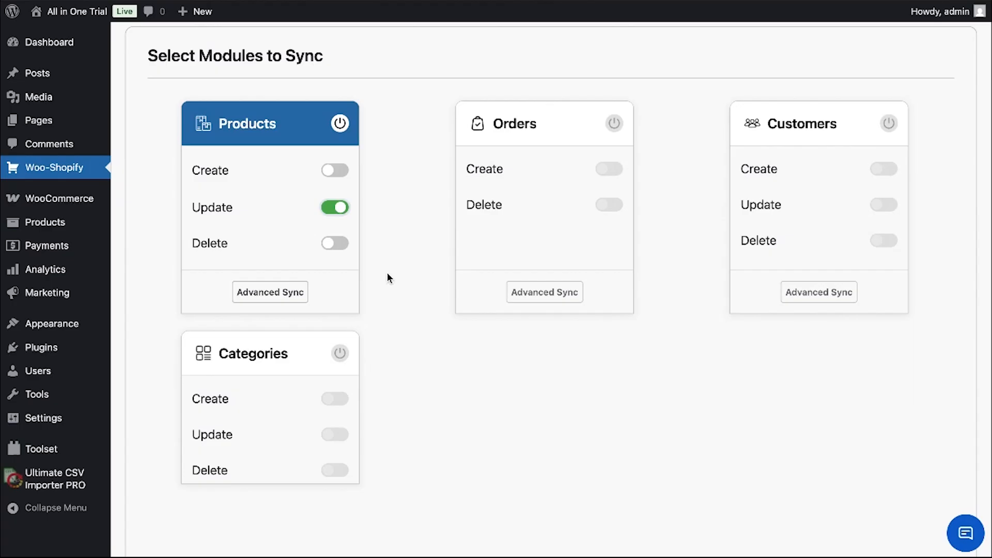
pyautogui.click(339, 171)
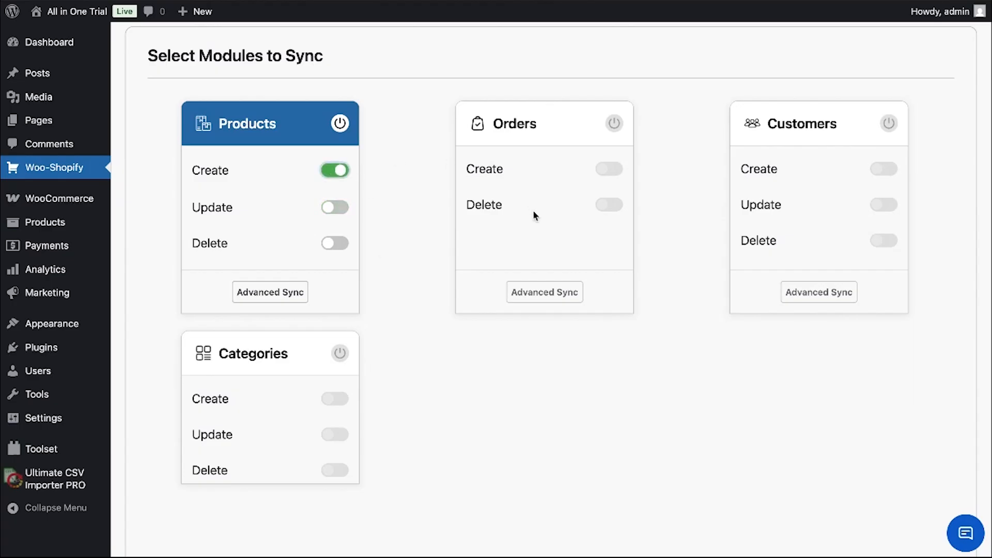
# Enable the Orders module with Create and filter it to the WooCommerce order statuses Completed and Processing
pyautogui.click(613, 123)
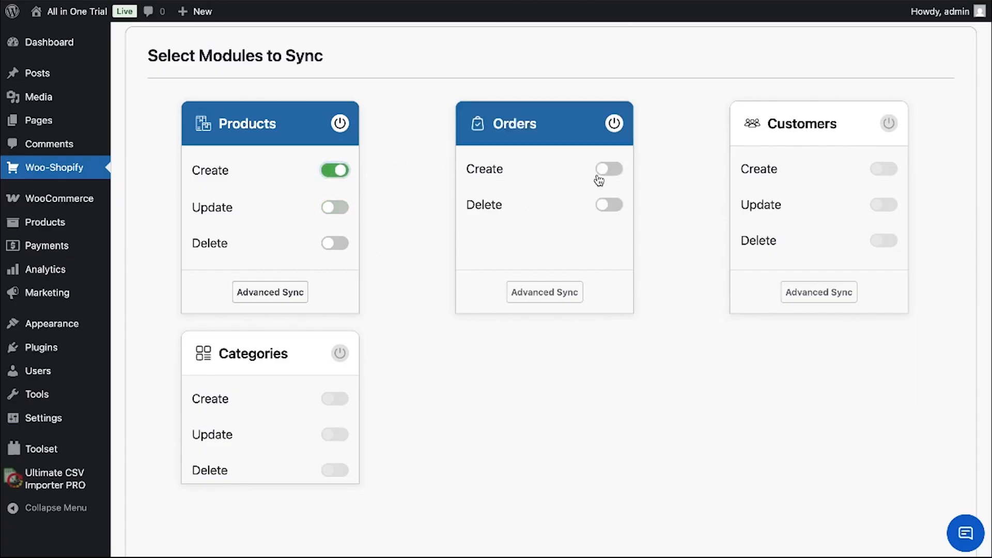
pyautogui.click(612, 172)
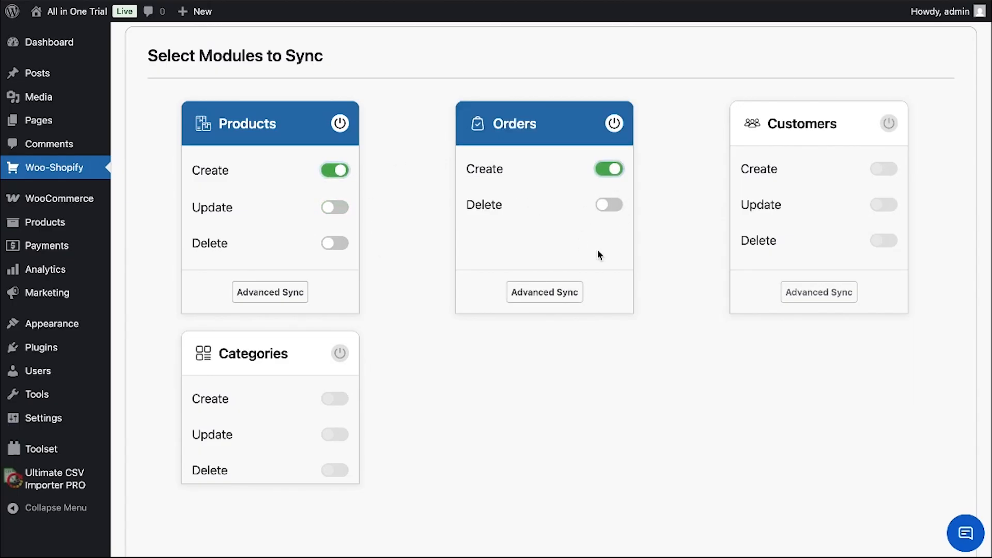
pyautogui.click(550, 294)
pyautogui.click(376, 289)
pyautogui.click(393, 302)
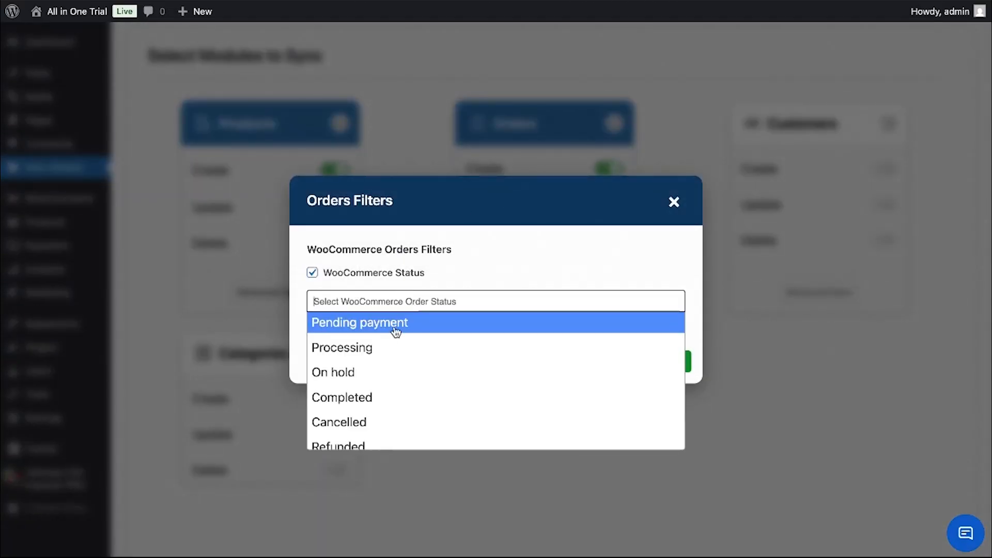
pyautogui.click(370, 397)
pyautogui.click(433, 302)
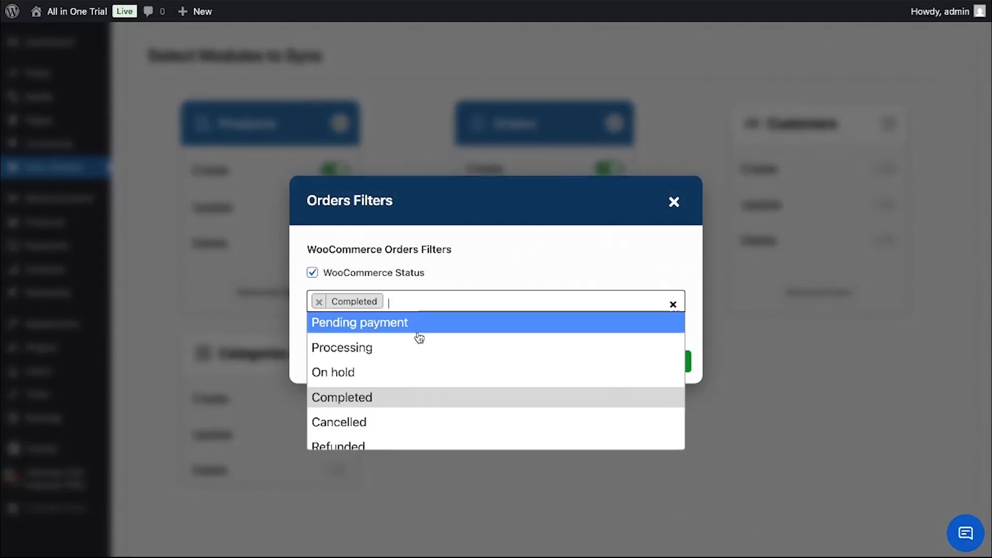
pyautogui.click(415, 348)
pyautogui.click(640, 362)
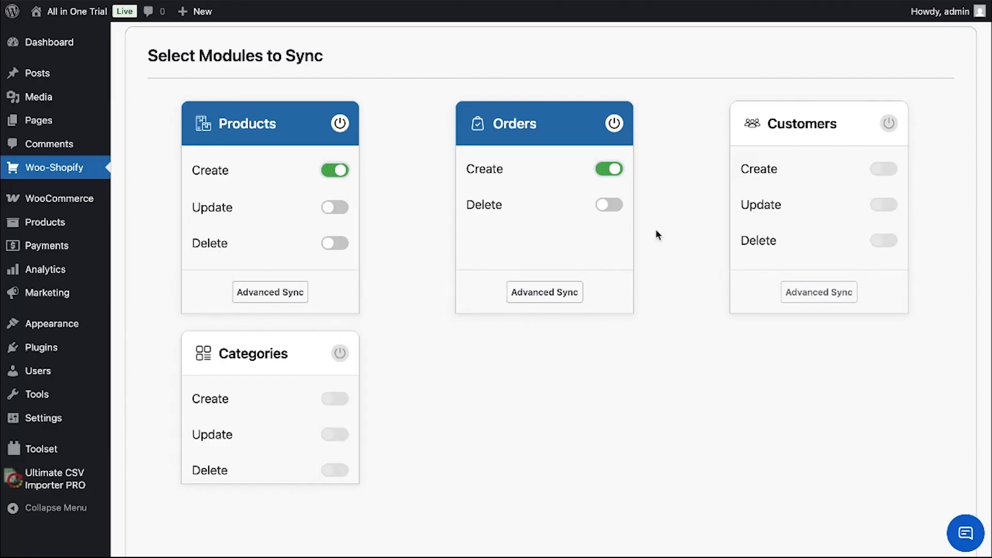
# Enable the Customers module with Create and apply filters for the Customer user role and Shopify customers
pyautogui.click(890, 124)
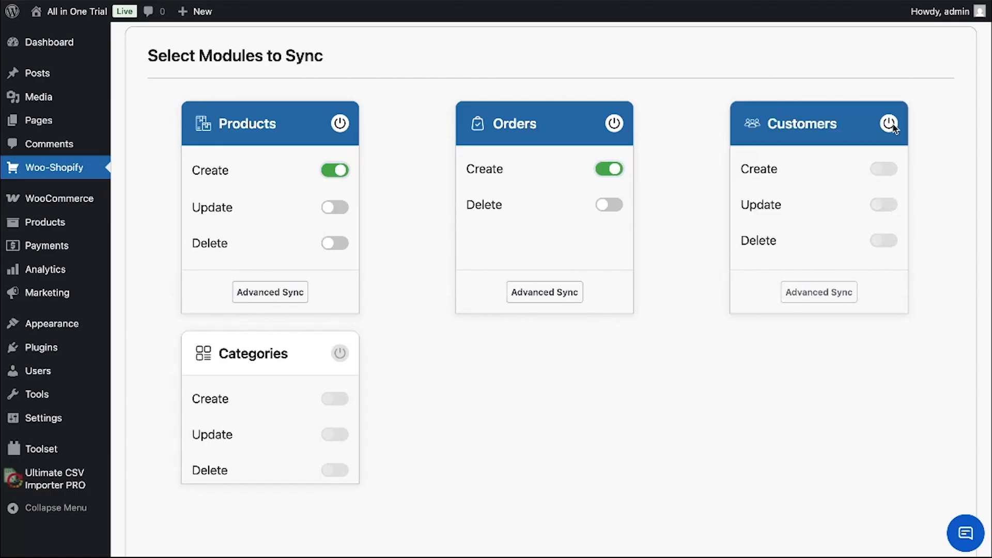
pyautogui.click(889, 173)
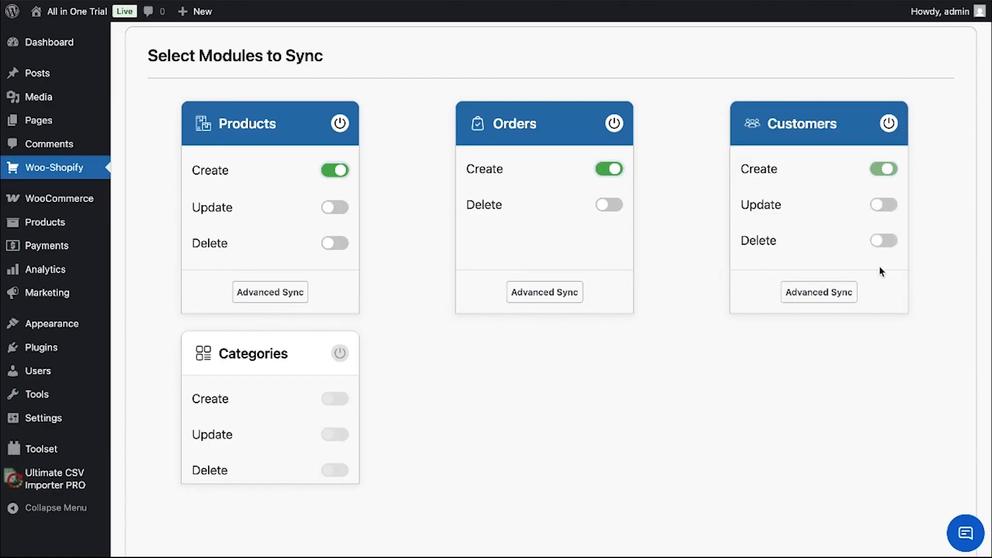
pyautogui.click(842, 291)
pyautogui.click(402, 266)
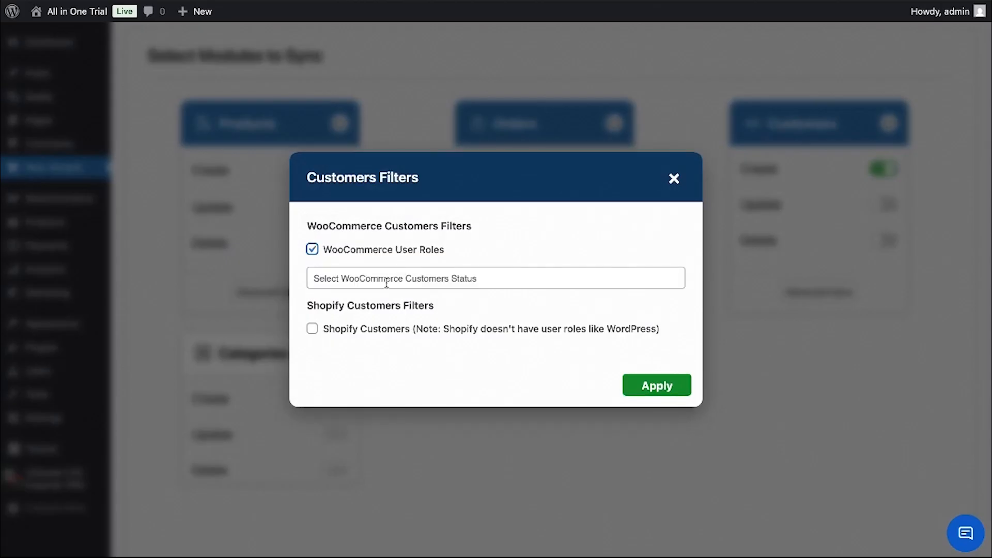
pyautogui.click(387, 279)
pyautogui.click(397, 301)
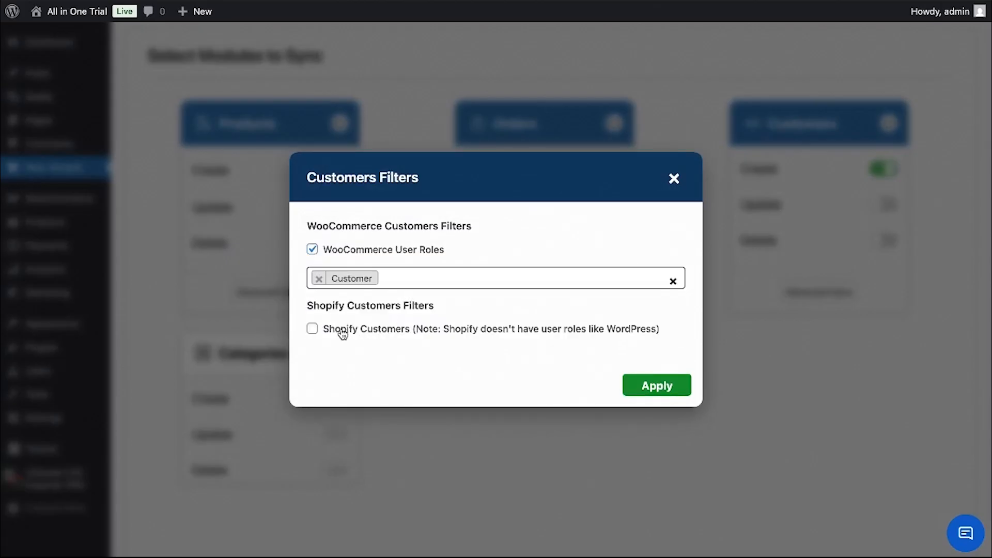
pyautogui.click(341, 331)
pyautogui.click(657, 408)
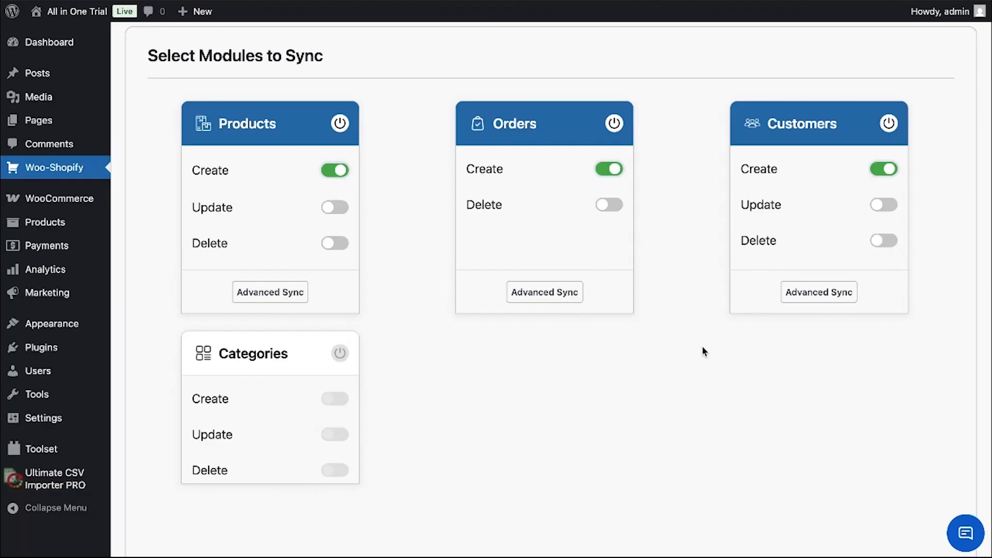
# Save the sync configuration with the Products, Orders and Customers modules enabled
pyautogui.scroll(-3, 703, 350)
pyautogui.scroll(1, 704, 352)
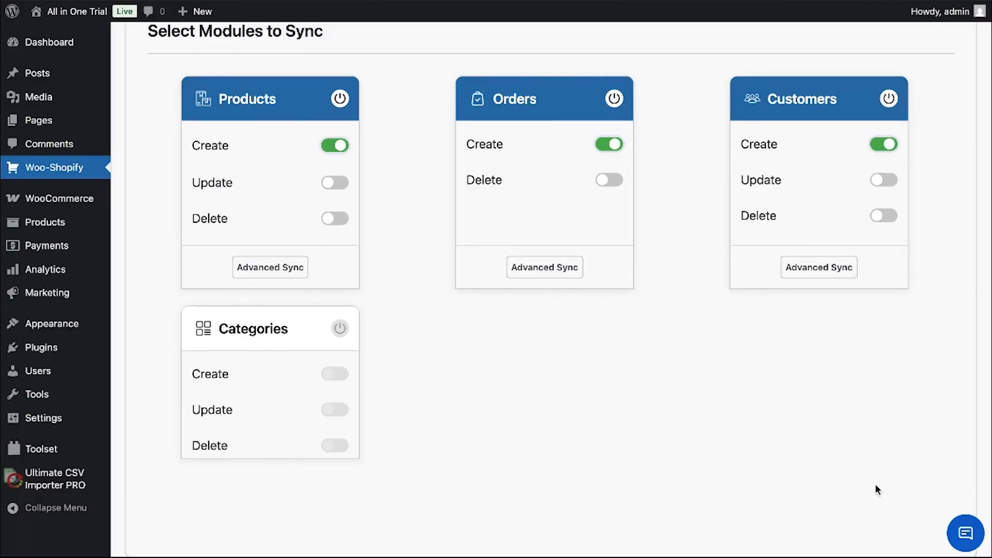
pyautogui.scroll(-2, 875, 486)
pyautogui.click(896, 533)
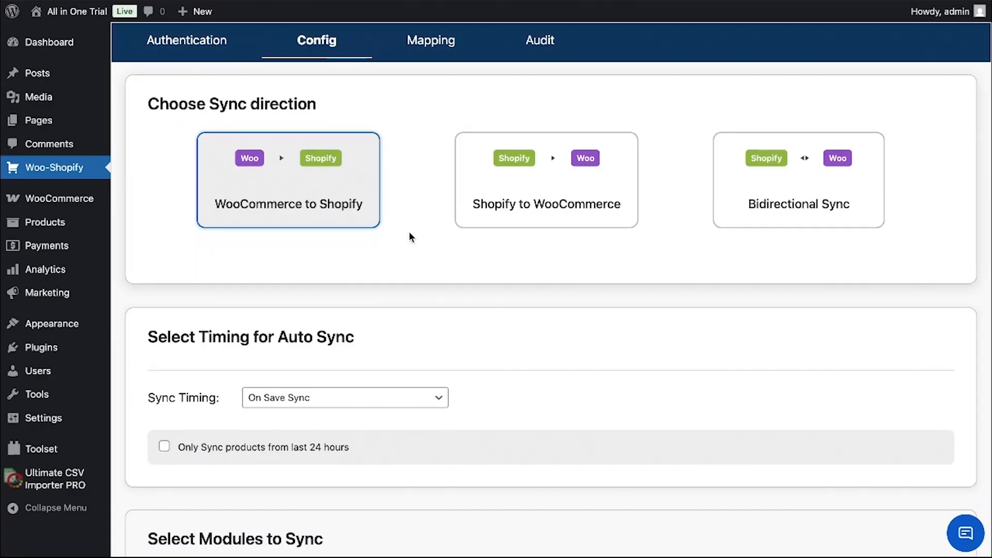
# Examine the product field mapping between Shopify and WooCommerce, including the variable product fields
pyautogui.click(417, 47)
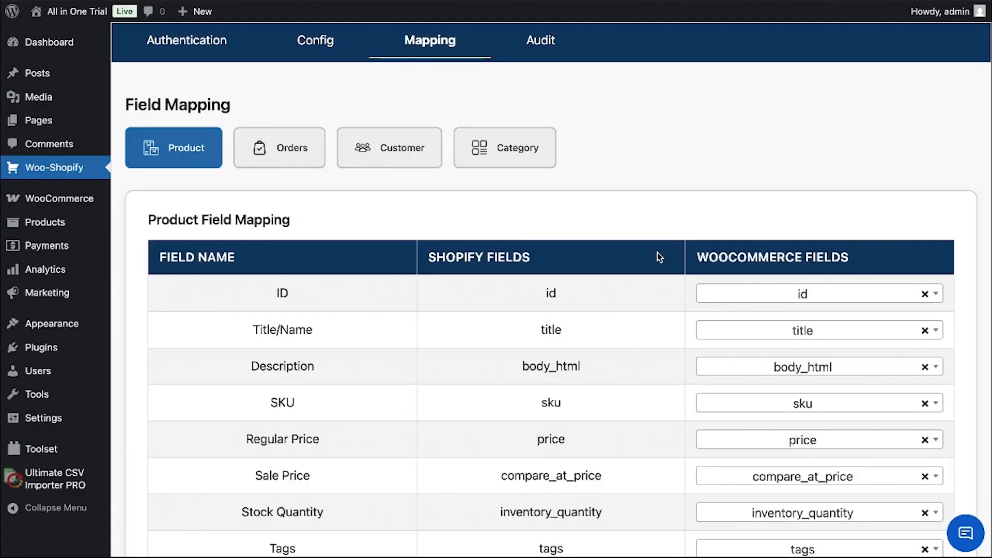
pyautogui.scroll(-2, 657, 255)
pyautogui.scroll(-1, 658, 257)
pyautogui.scroll(-2, 658, 257)
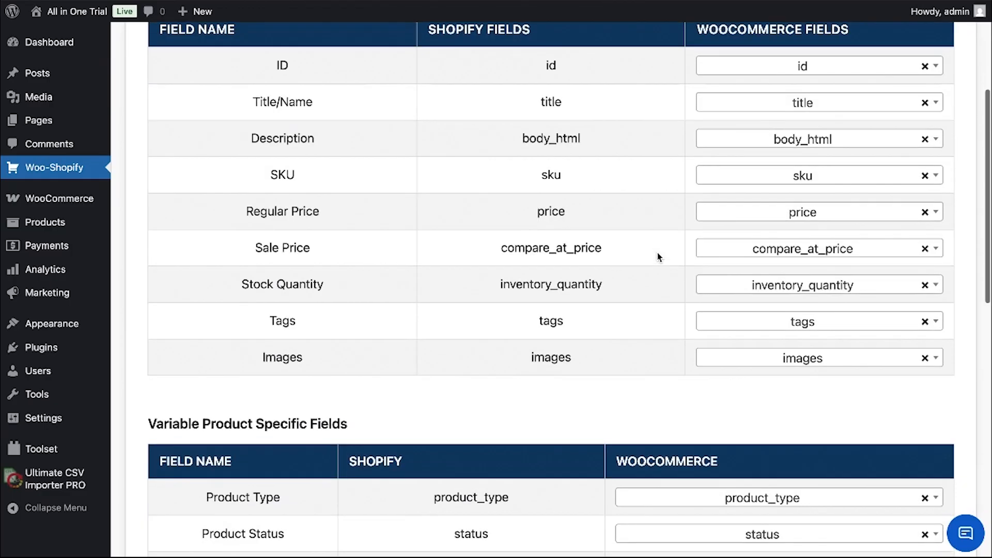
pyautogui.scroll(-6, 658, 256)
pyautogui.scroll(10, 658, 257)
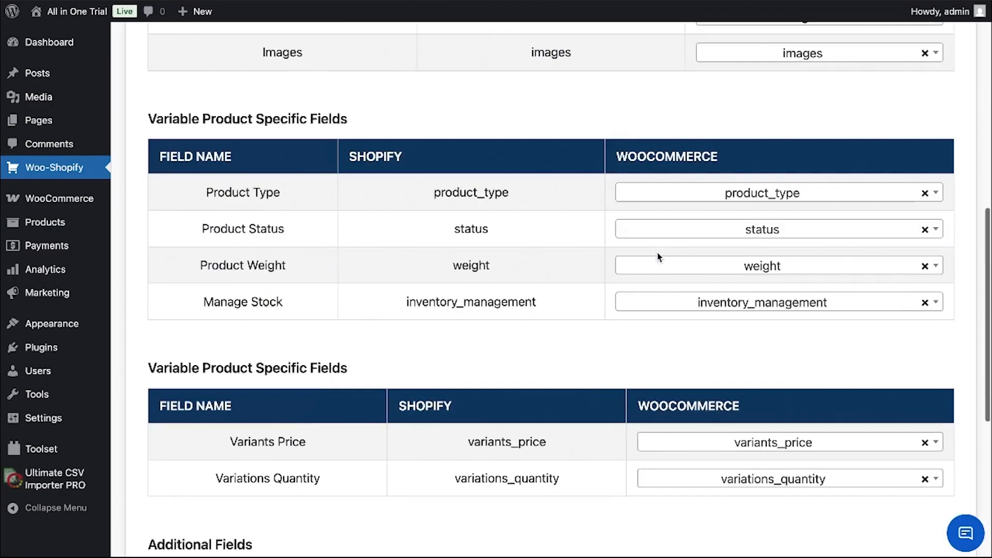
# Look over the Shopify and WooCommerce field mappings for orders and customers
pyautogui.click(258, 149)
pyautogui.scroll(-1, 593, 297)
pyautogui.scroll(1, 593, 298)
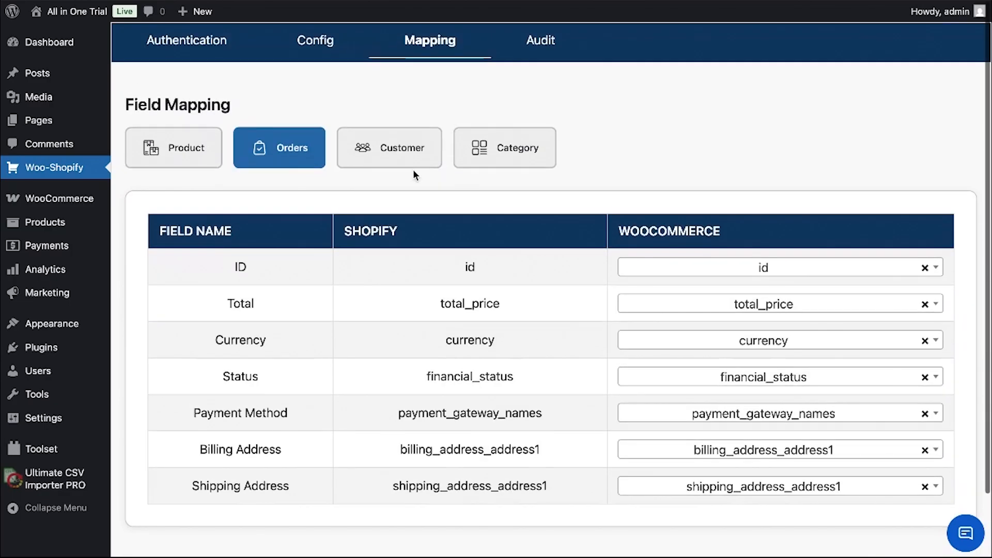
pyautogui.click(405, 152)
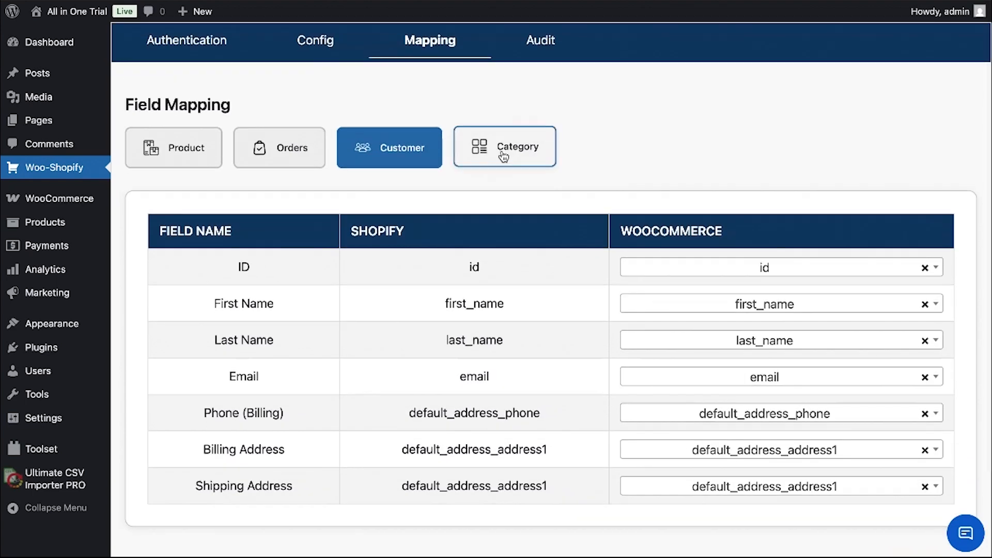
# Look over the Shopify and WooCommerce field mapping for categories
pyautogui.click(505, 151)
pyautogui.scroll(-1, 522, 299)
pyautogui.scroll(1, 523, 302)
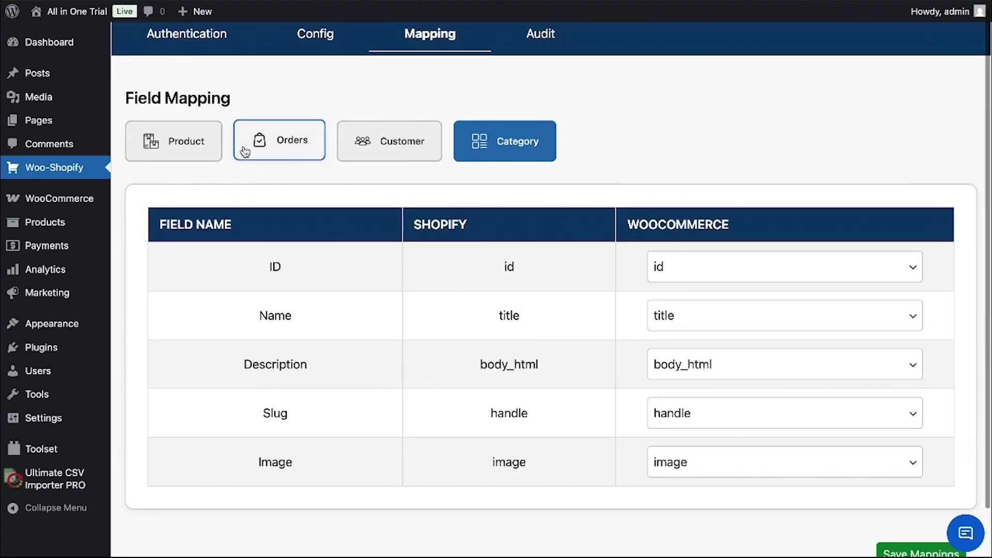
# Review the product field mapping from the variable product fields to the additional fields, and save the mappings
pyautogui.click(149, 147)
pyautogui.scroll(-8, 468, 339)
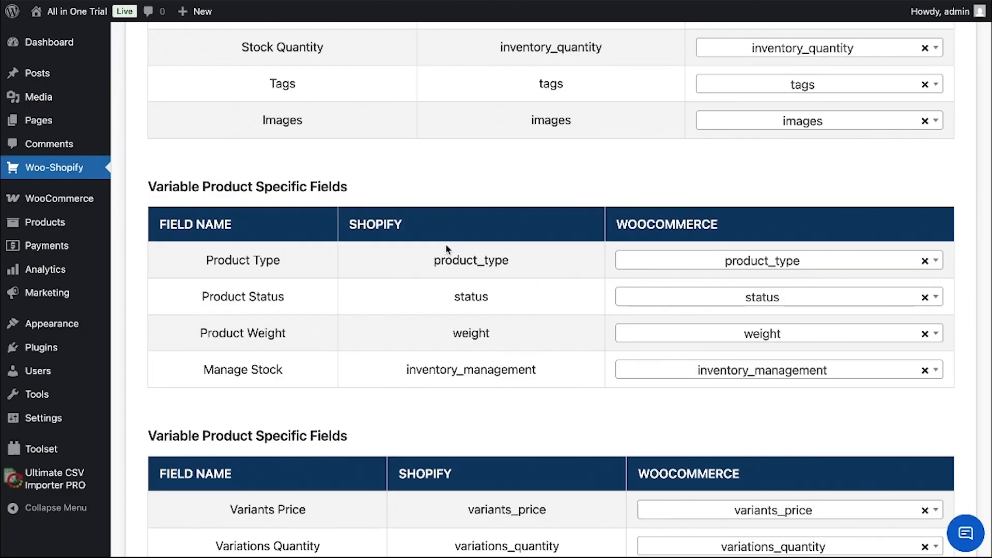
pyautogui.scroll(-3, 445, 245)
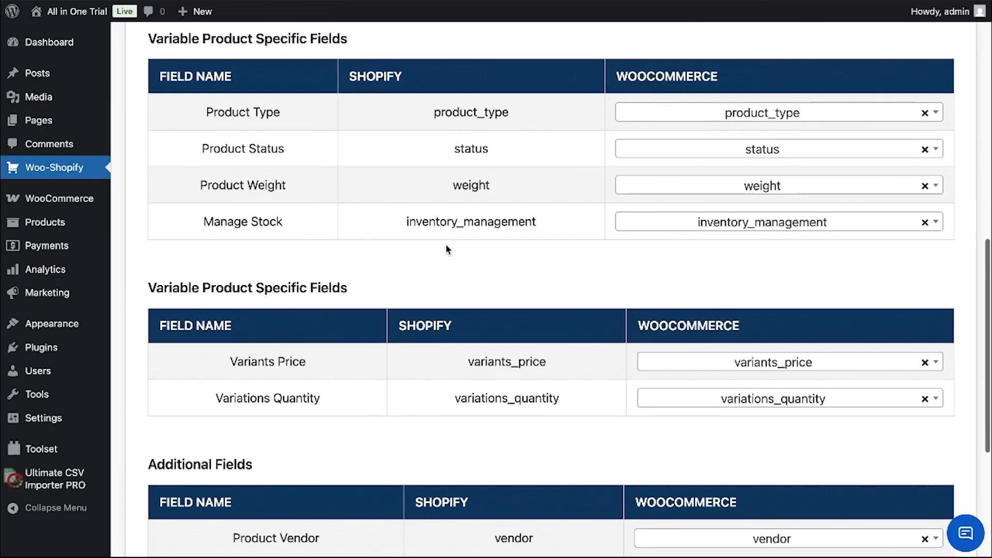
pyautogui.scroll(-1, 446, 246)
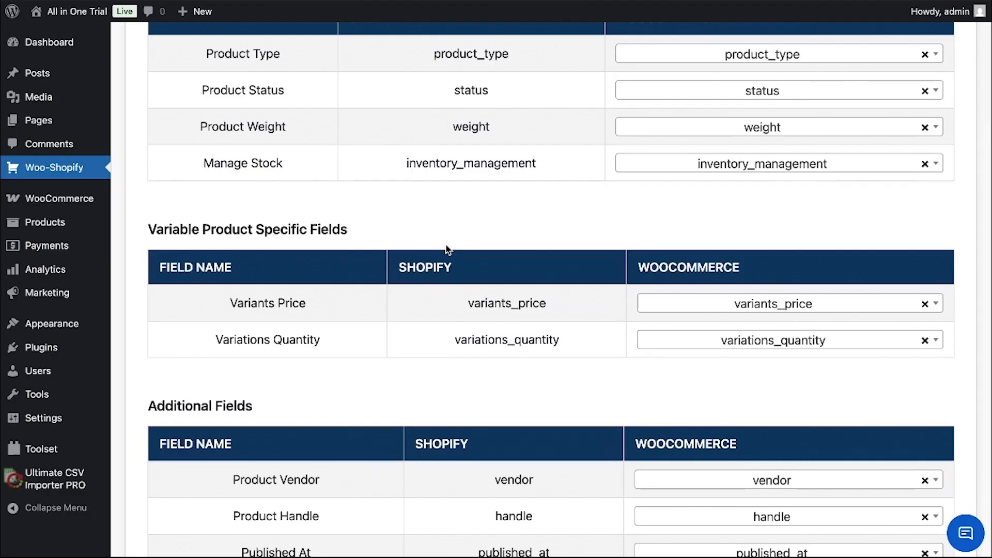
pyautogui.scroll(-3, 445, 245)
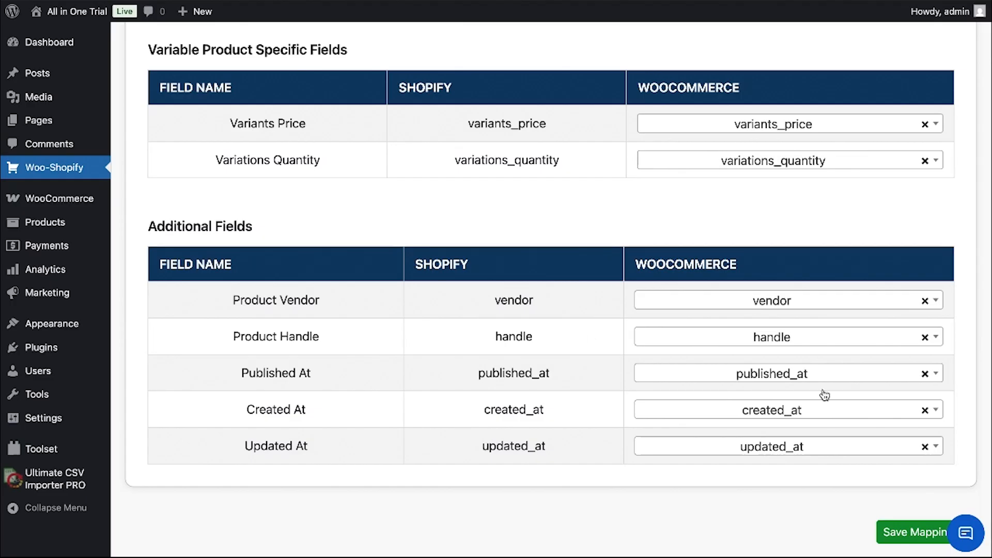
pyautogui.scroll(-1, 552, 280)
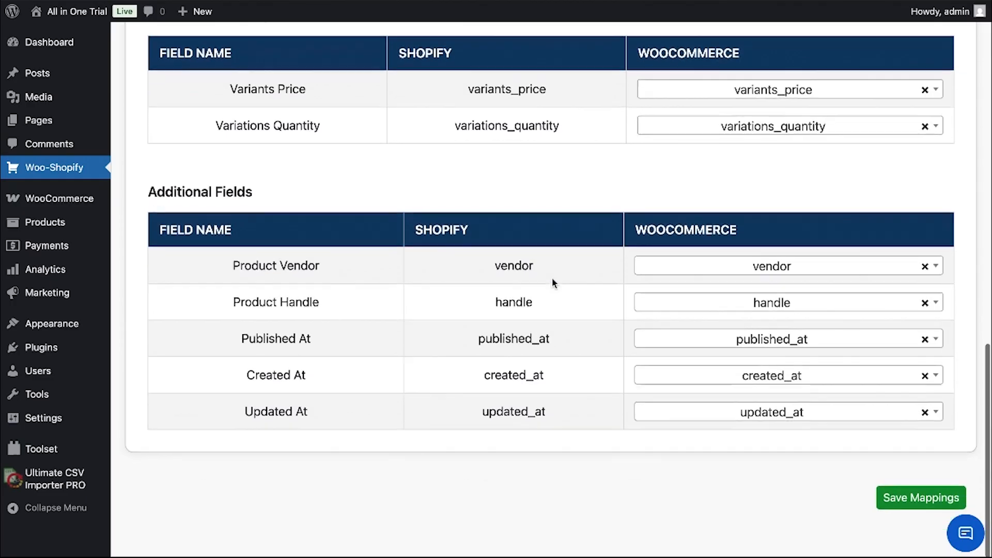
pyautogui.click(888, 500)
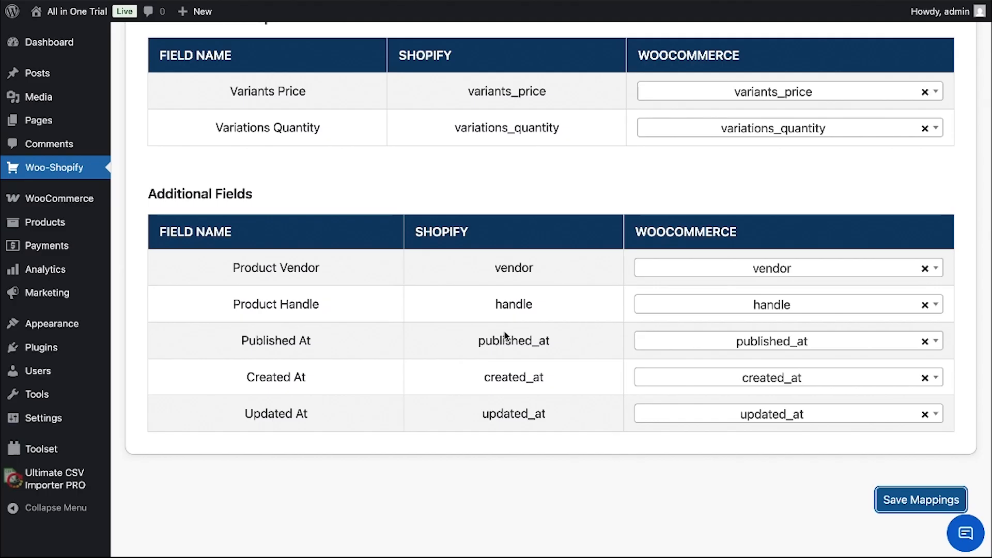
# Return to the sync configuration and apply the product filters with the WooCommerce categories Cookware & Bakeware and Home Appliance
pyautogui.scroll(20, 505, 334)
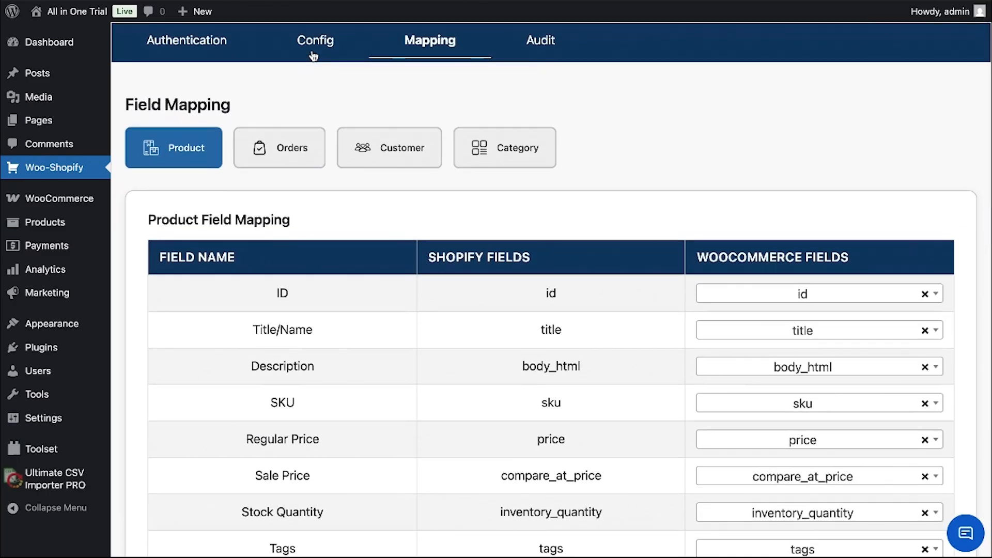
pyautogui.click(314, 54)
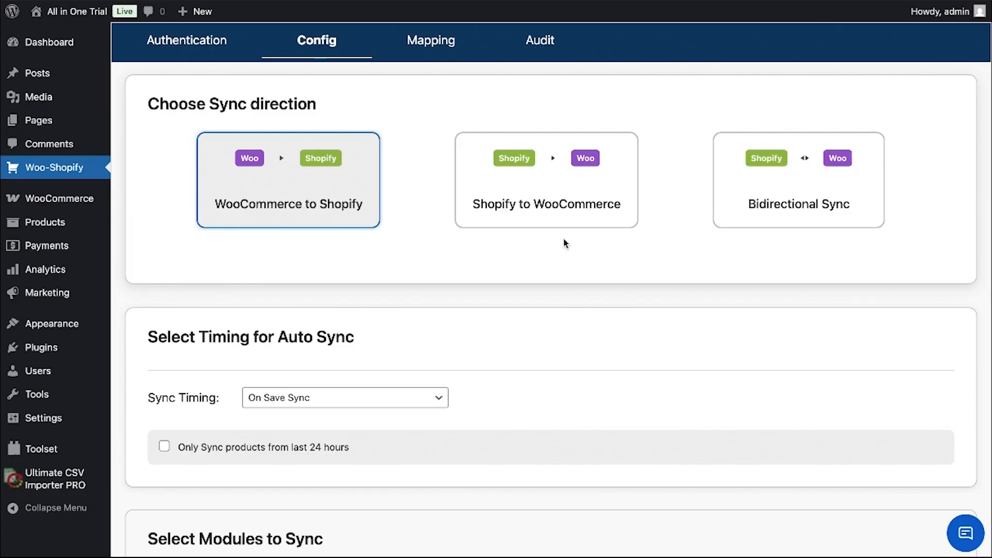
pyautogui.scroll(-1, 432, 338)
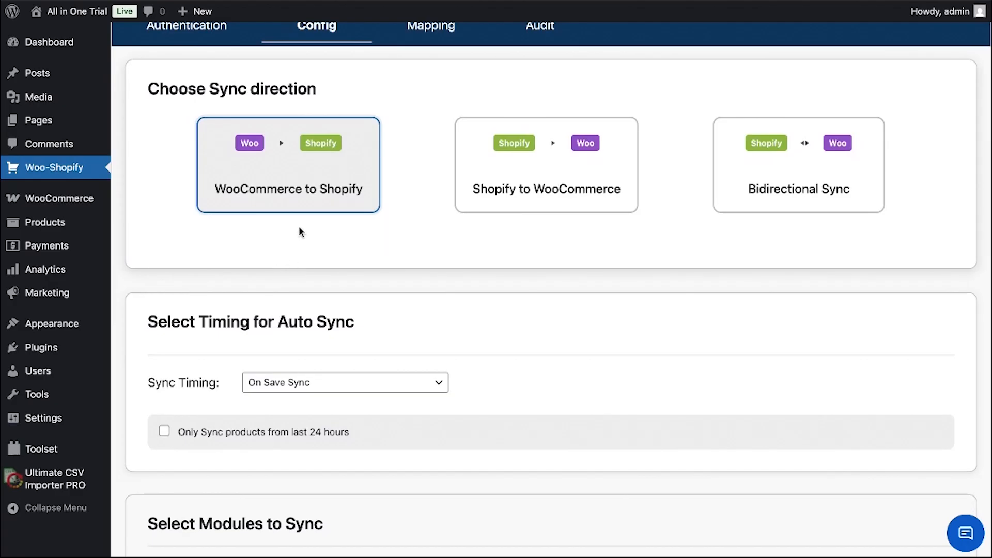
pyautogui.scroll(-5, 462, 232)
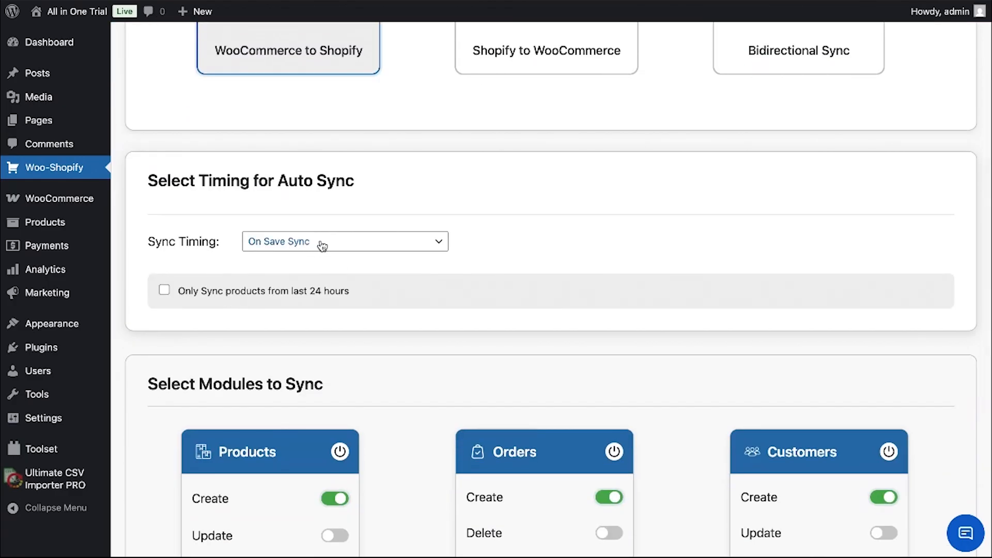
pyautogui.scroll(-5, 505, 314)
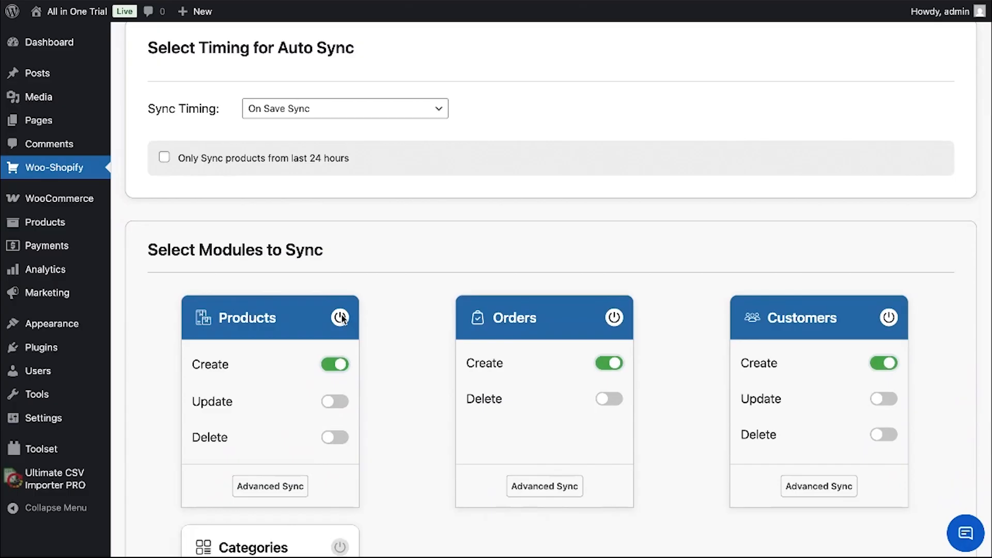
pyautogui.scroll(-2, 341, 317)
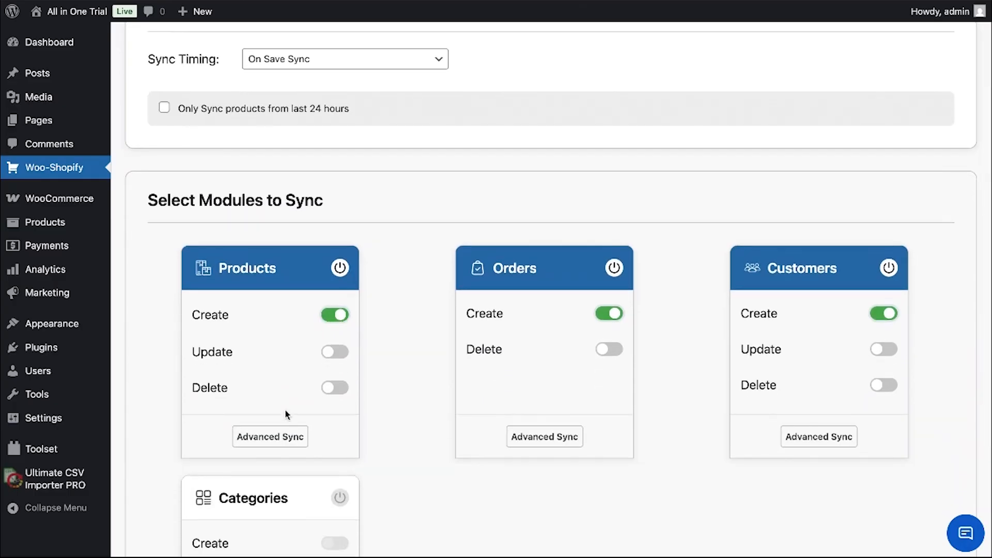
pyautogui.click(283, 439)
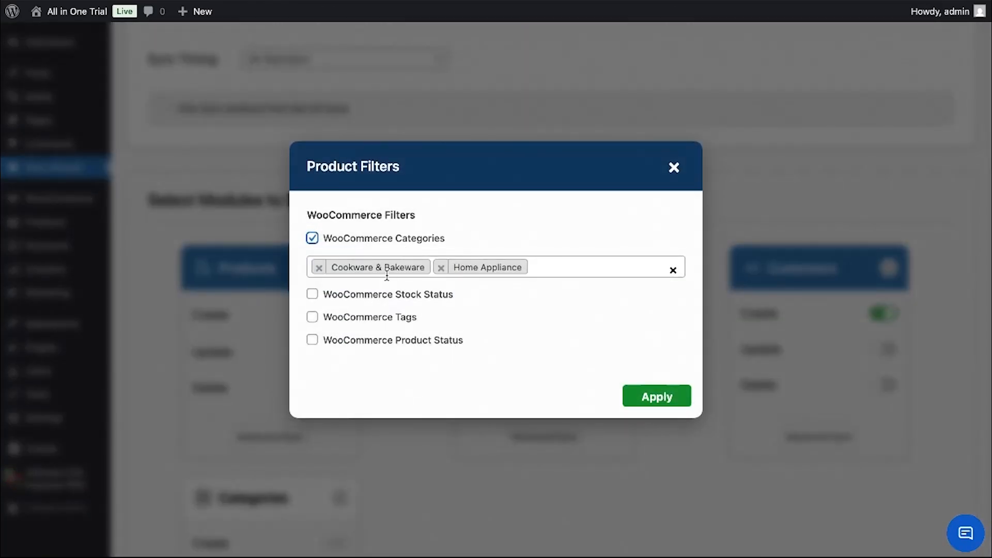
pyautogui.click(656, 396)
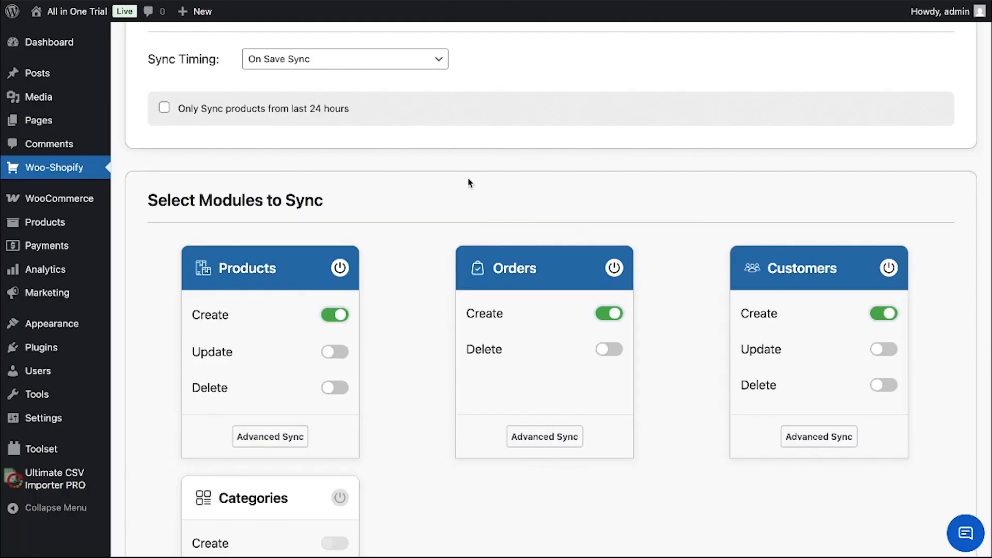
# Reselect Completed as the WooCommerce order status in the Orders advanced sync filters and apply it
pyautogui.click(561, 439)
pyautogui.click(319, 301)
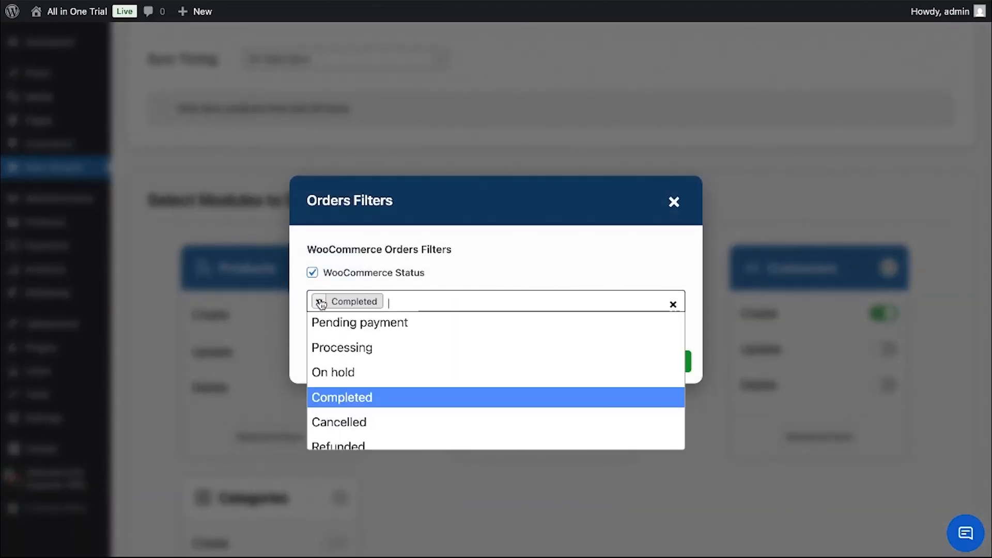
pyautogui.click(564, 279)
pyautogui.click(420, 292)
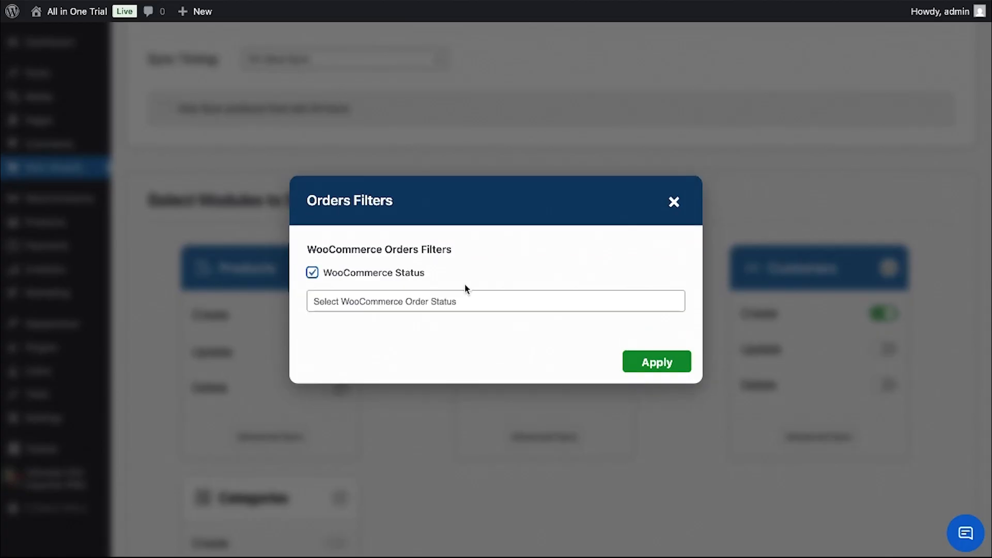
pyautogui.click(448, 304)
pyautogui.click(393, 403)
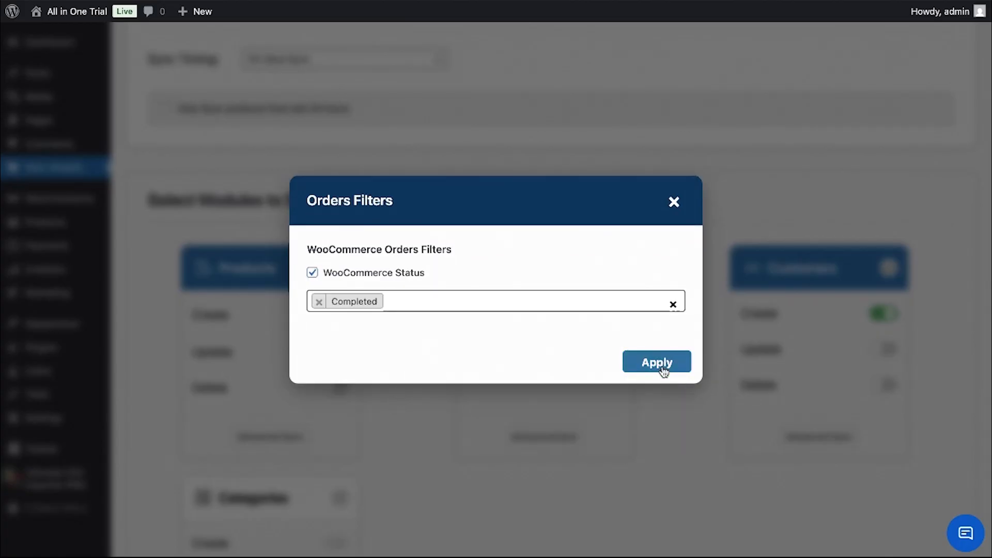
pyautogui.click(659, 363)
# Apply the customer filters for the Customer user role and Shopify customers, and save the sync configuration
pyautogui.scroll(-2, 666, 346)
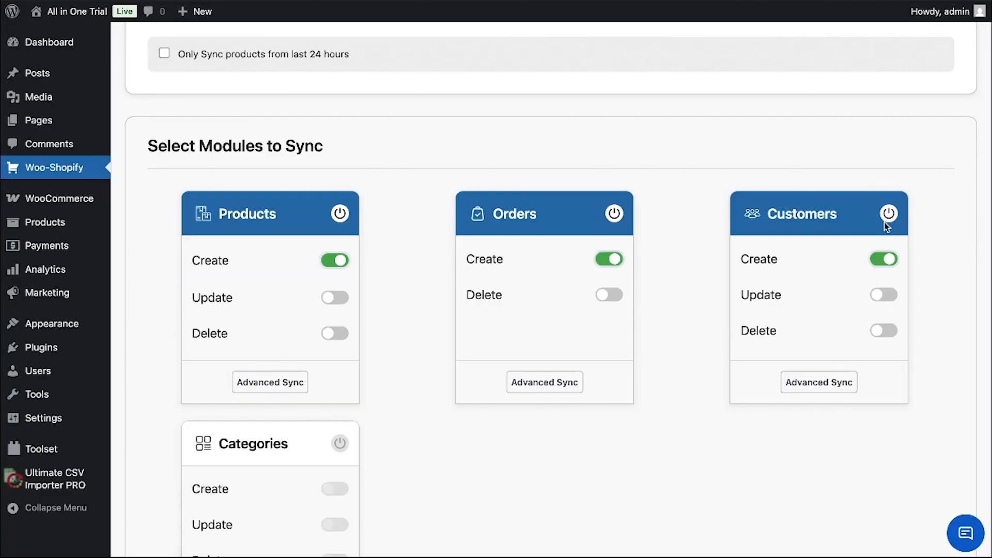
pyautogui.click(832, 381)
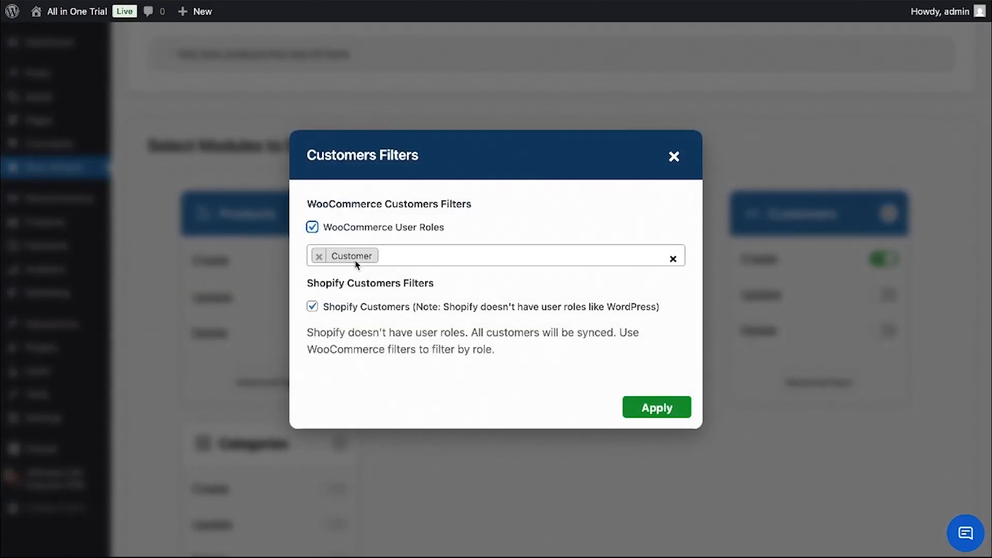
pyautogui.click(637, 404)
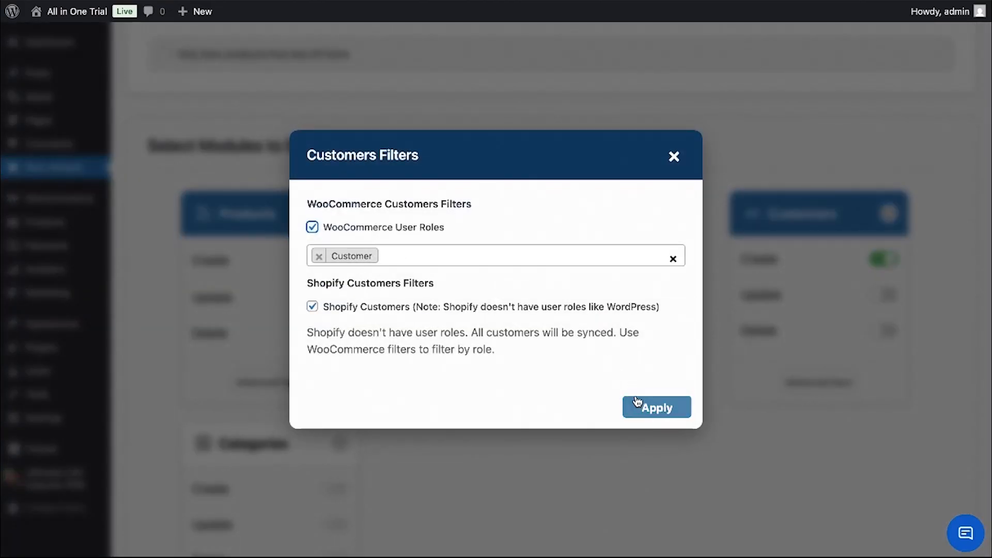
pyautogui.click(661, 404)
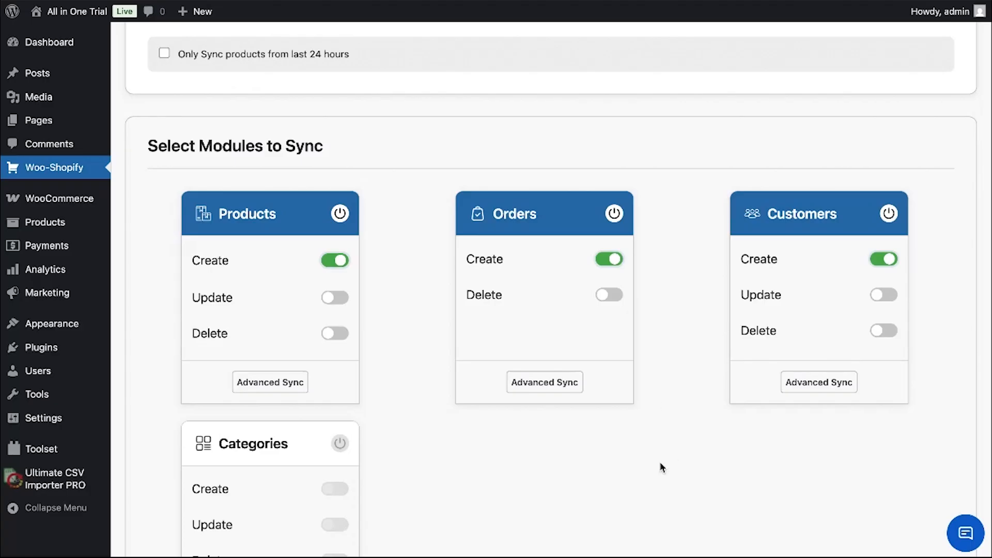
pyautogui.scroll(-4, 662, 468)
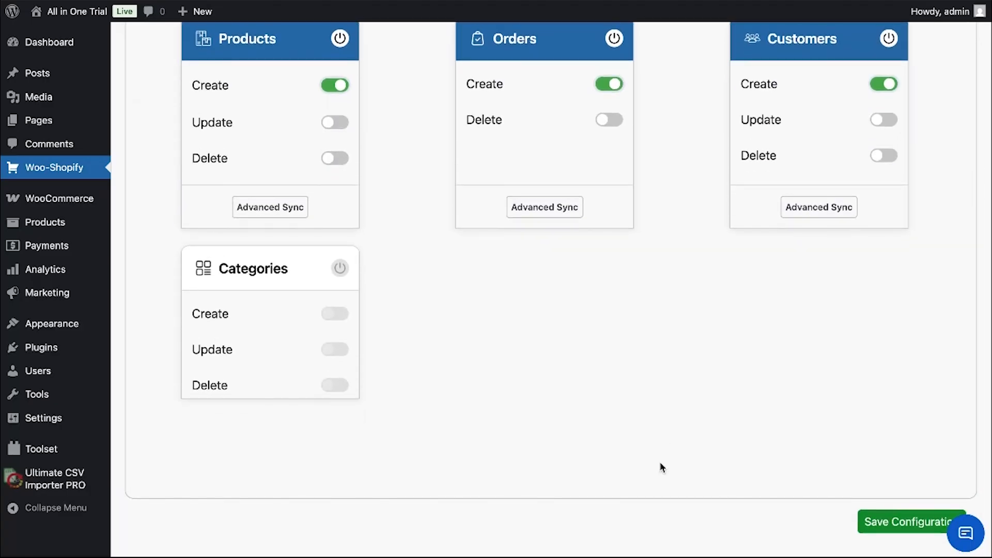
pyautogui.click(866, 532)
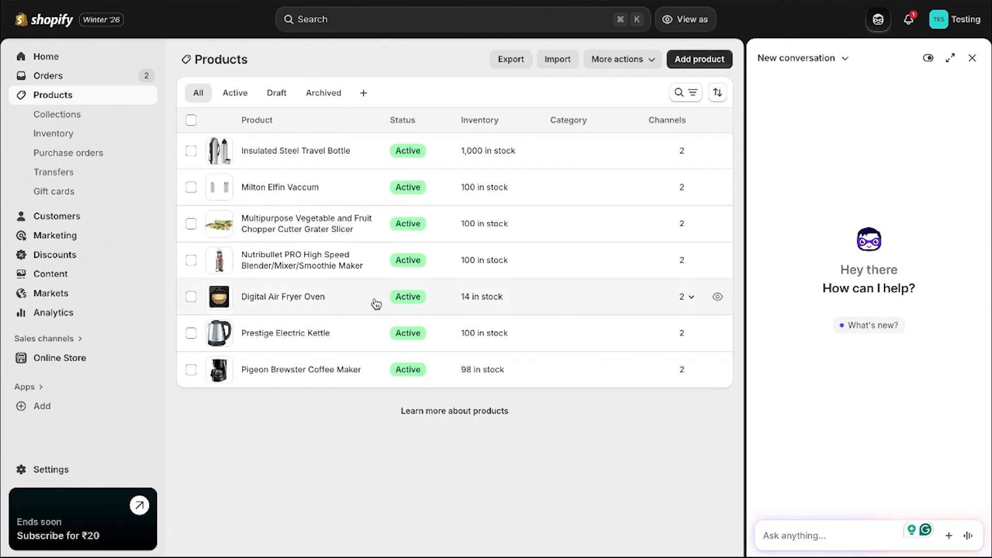
# In the Shopify admin, open the Prestige Electric Kettle product and check its description, media, collections, tags, price and inventory
pyautogui.click(285, 336)
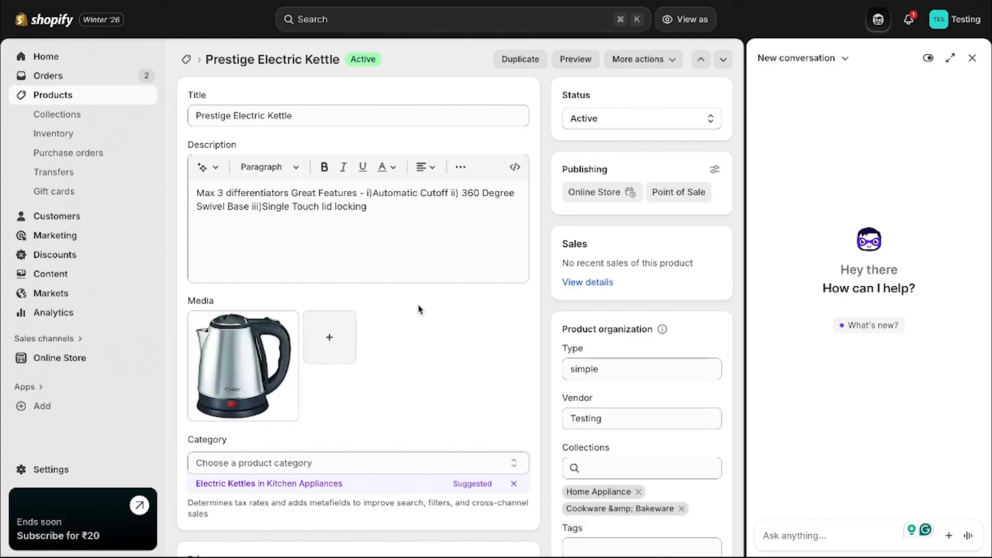
pyautogui.scroll(-5, 419, 309)
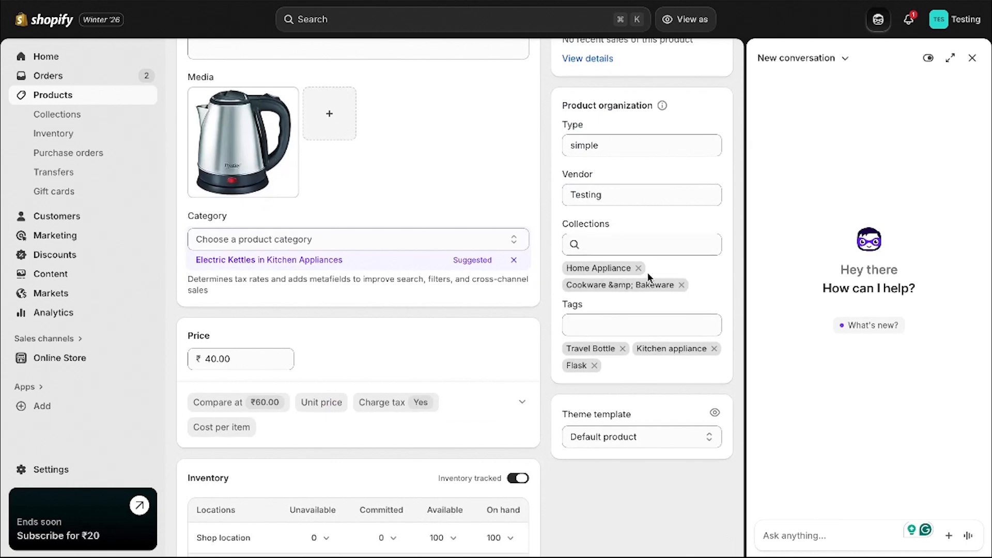
pyautogui.scroll(5, 649, 277)
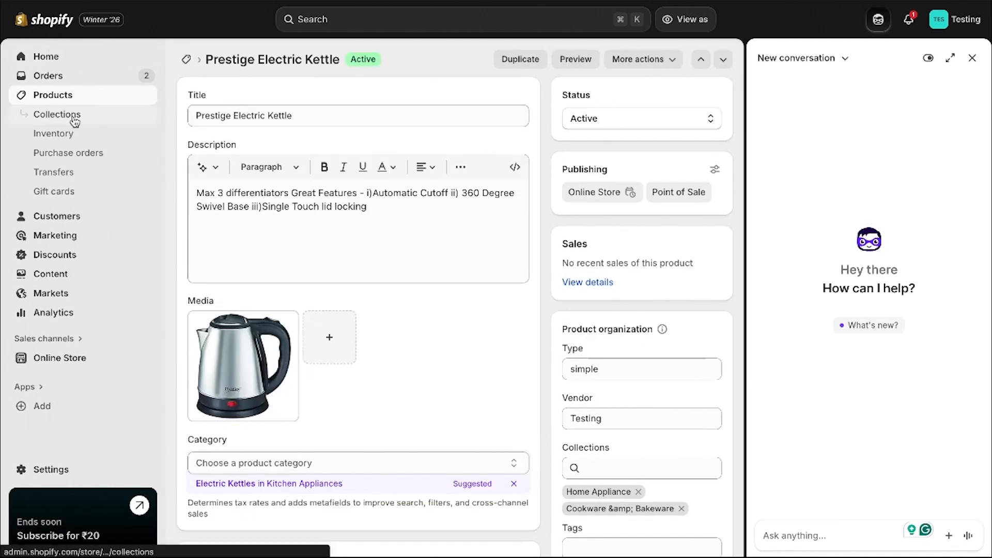
# Open the United States customer's record in Shopify and check the last order, contact information and default address
pyautogui.click(70, 221)
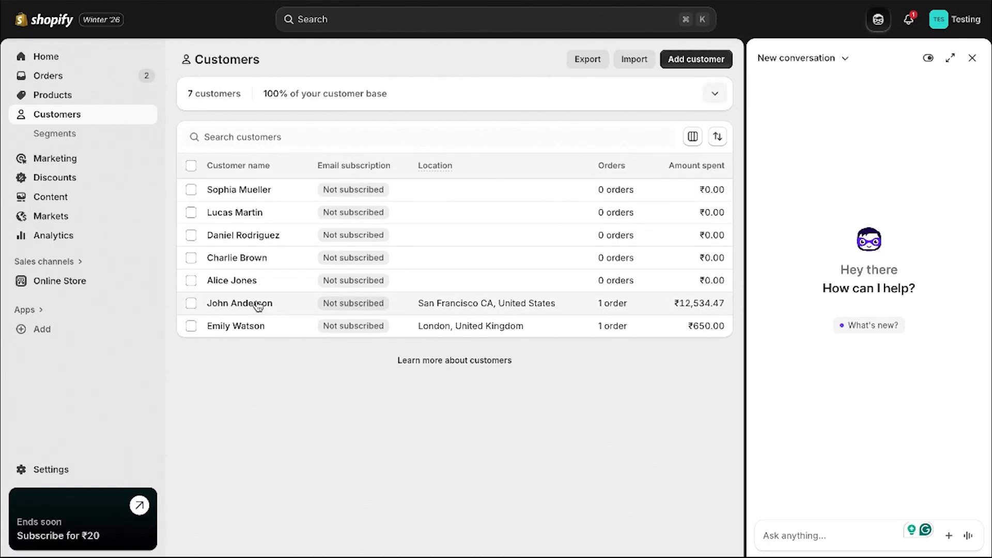
pyautogui.click(512, 287)
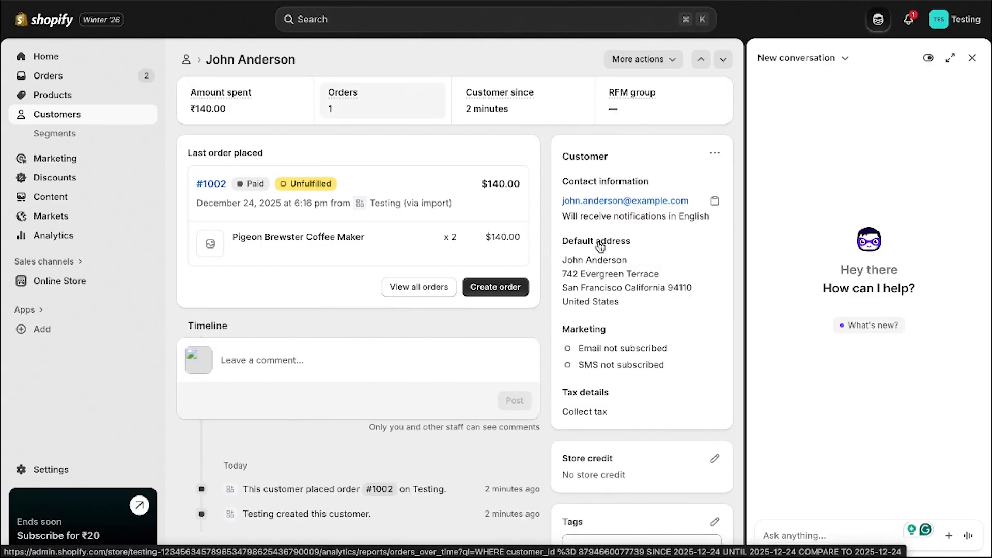
pyautogui.scroll(-2, 637, 305)
pyautogui.scroll(2, 636, 305)
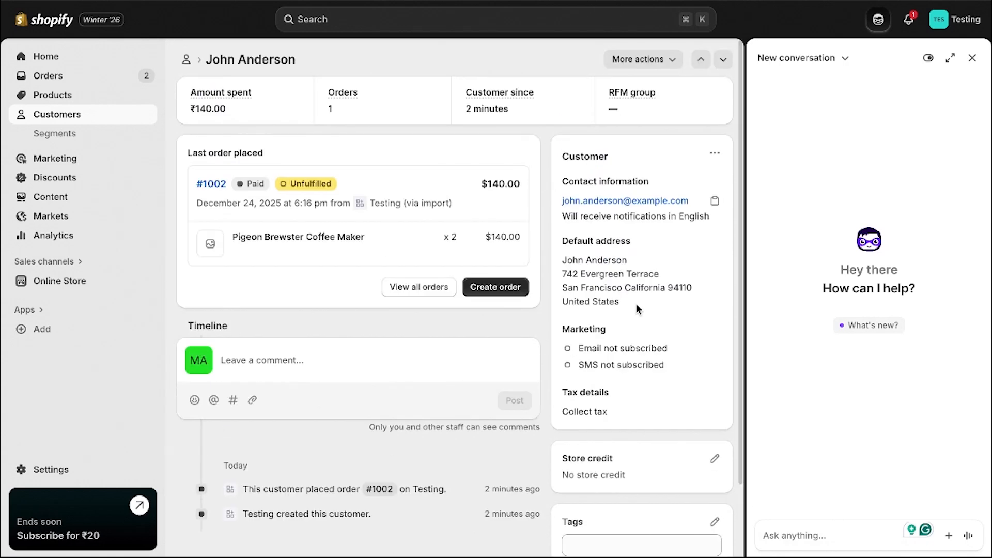
# Open the Shopify orders list and check the payment, fulfillment, delivery and tag columns of the synced orders
pyautogui.click(70, 79)
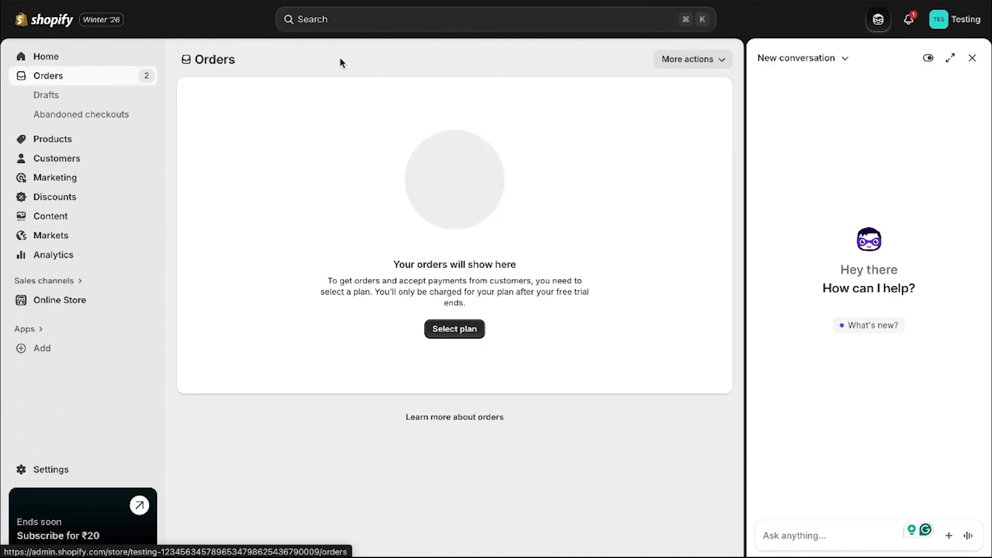
pyautogui.hscroll(5, 467, 153)
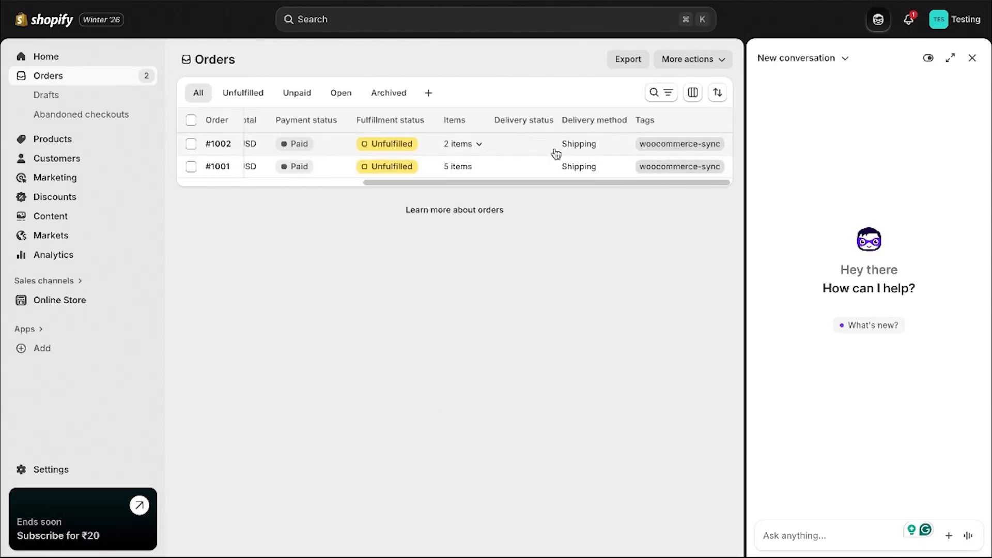
pyautogui.hscroll(-5, 556, 153)
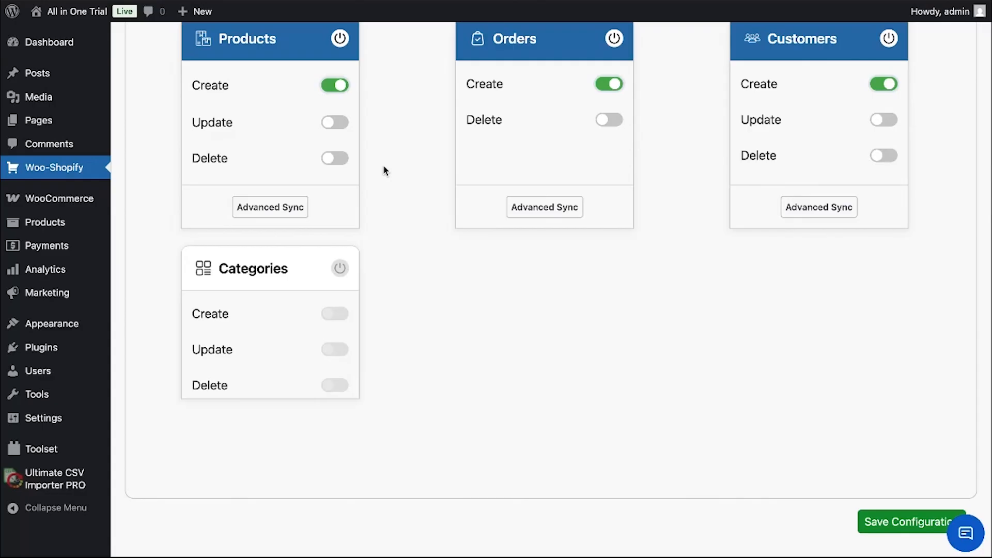
# Switch back to the Woo-Shopify plugin in WordPress and open the audit log of sync actions
pyautogui.scroll(10, 502, 321)
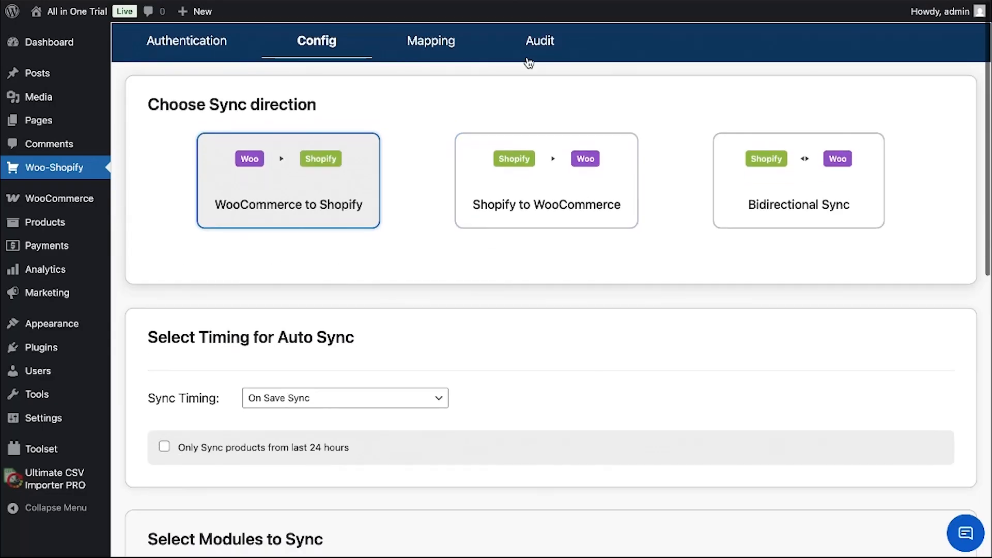
pyautogui.click(538, 52)
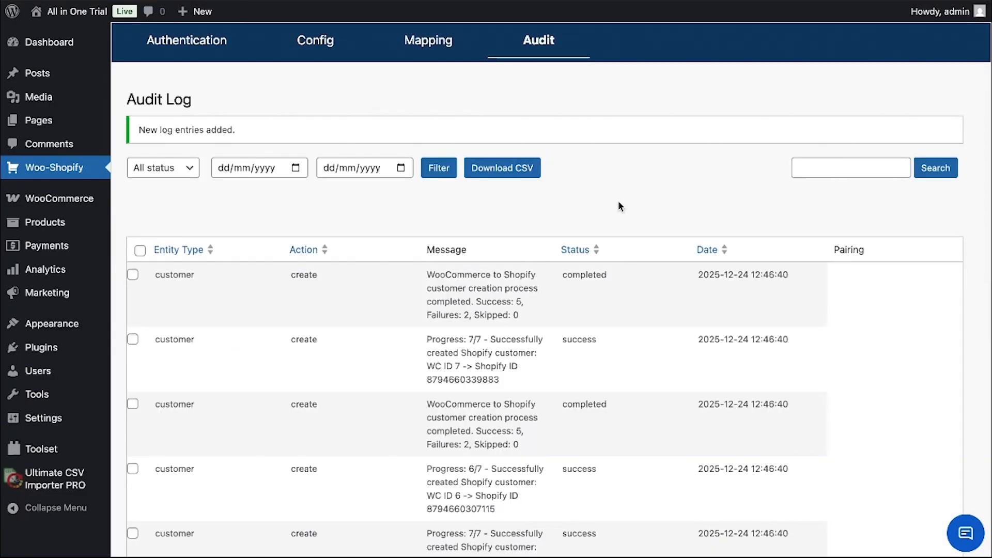
# Review the first page of audit log entries, checking the entity type, action, message, status and date of customer and order syncs
pyautogui.scroll(-5, 620, 204)
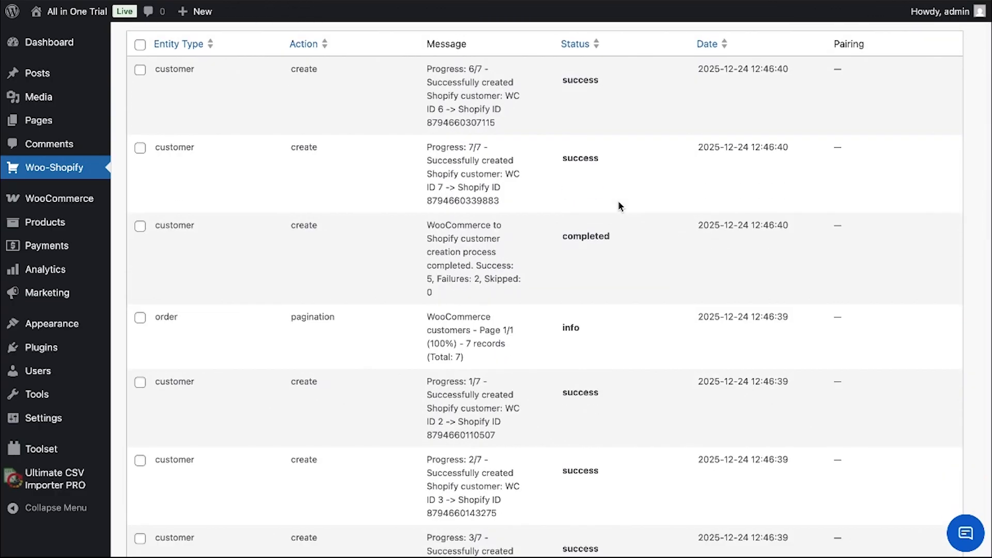
pyautogui.scroll(-4, 619, 205)
pyautogui.scroll(-14, 618, 206)
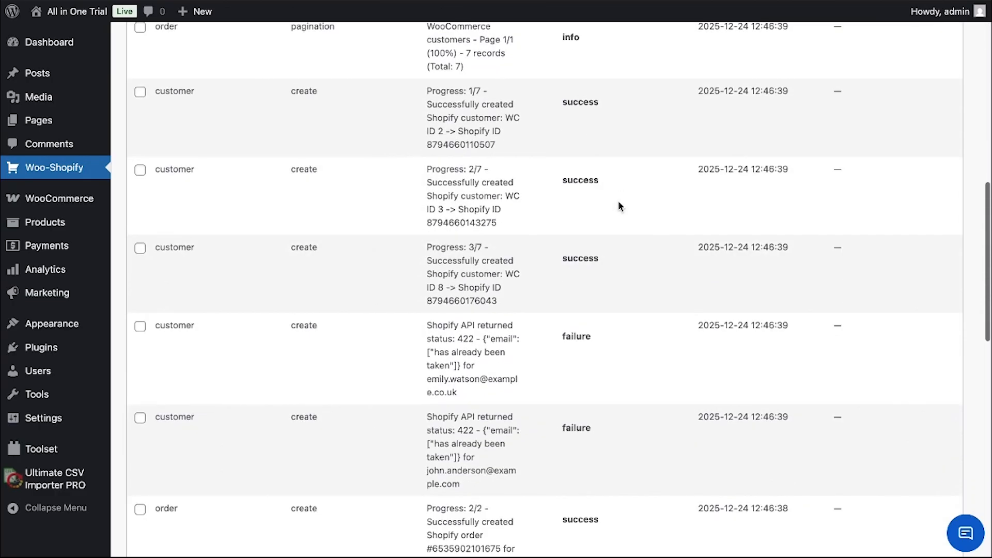
pyautogui.scroll(-4, 621, 206)
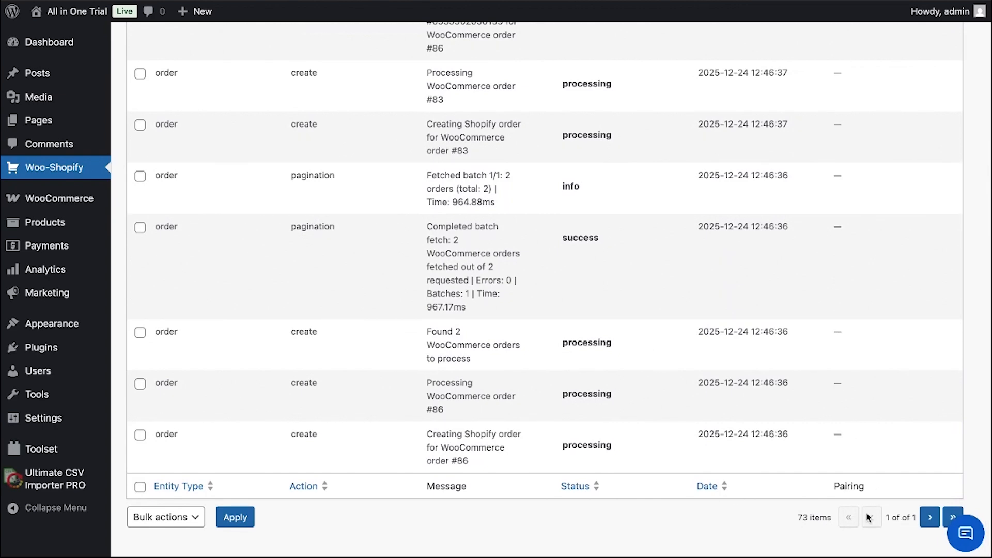
pyautogui.scroll(1, 822, 270)
pyautogui.scroll(20, 821, 270)
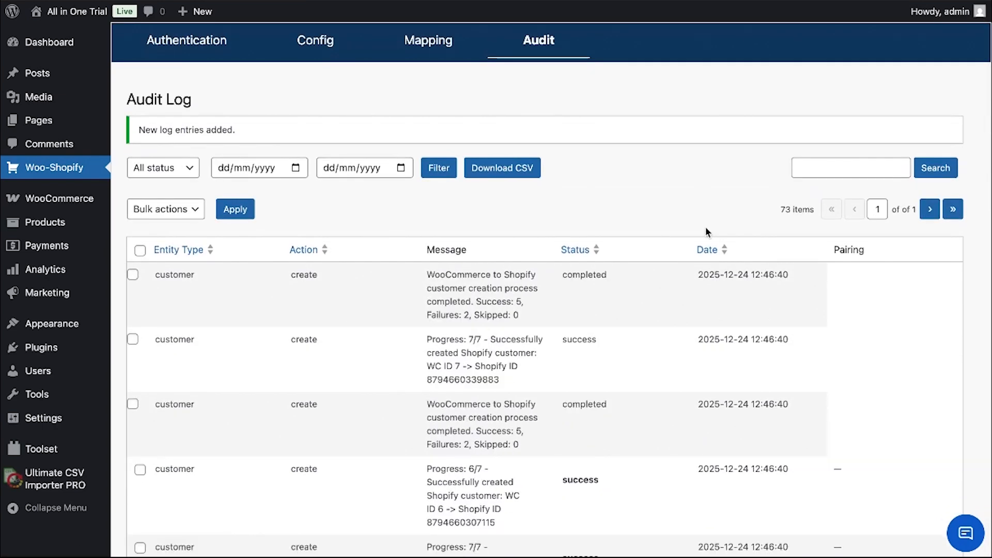
# Go to page 2 of the audit log and review the product, collection, tag and image sync entries
pyautogui.click(929, 208)
pyautogui.scroll(-5, 724, 352)
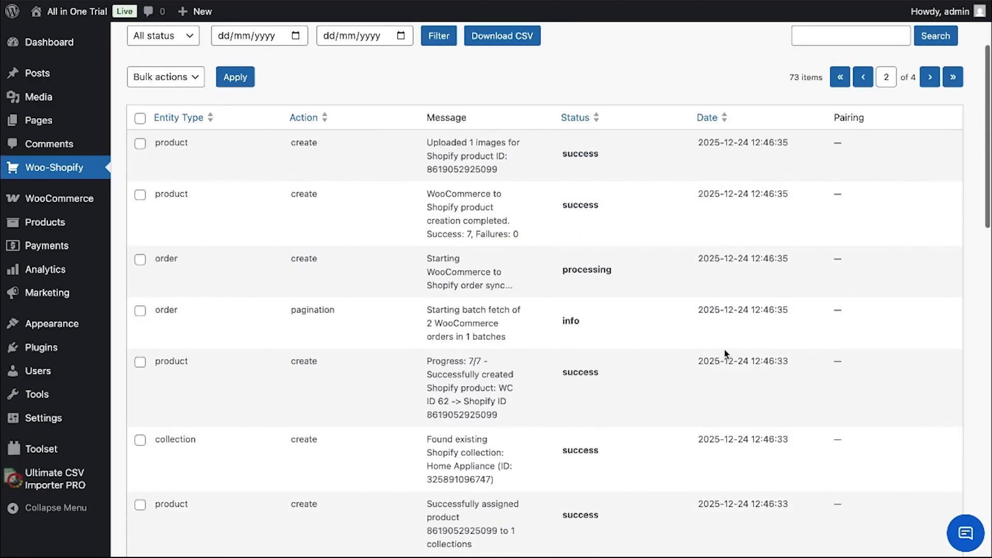
pyautogui.scroll(-15, 723, 353)
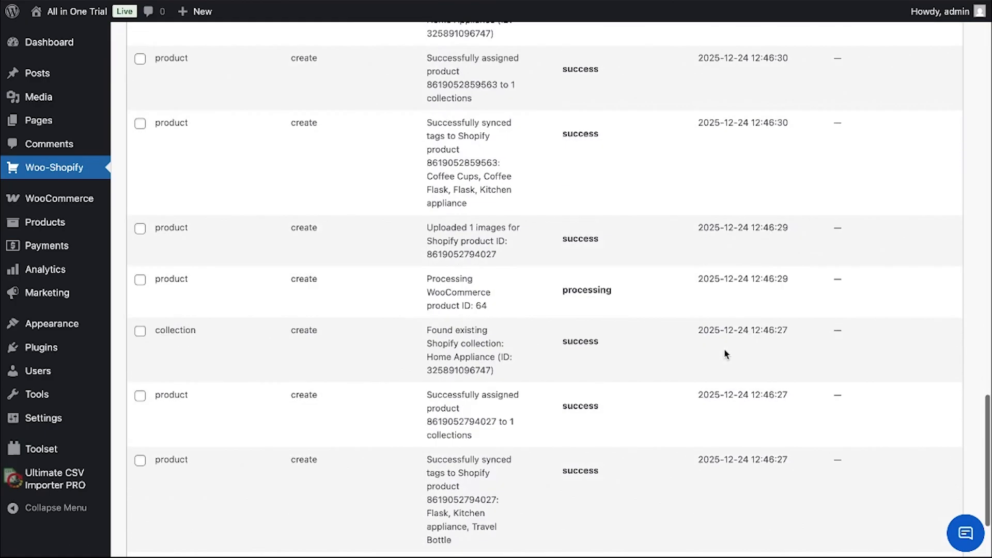
pyautogui.scroll(-1, 724, 353)
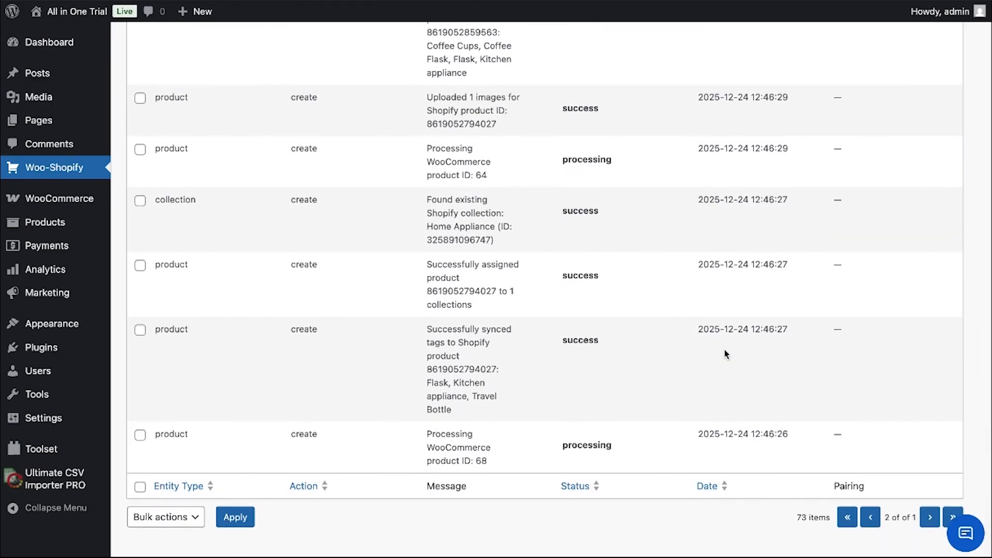
pyautogui.scroll(5, 724, 354)
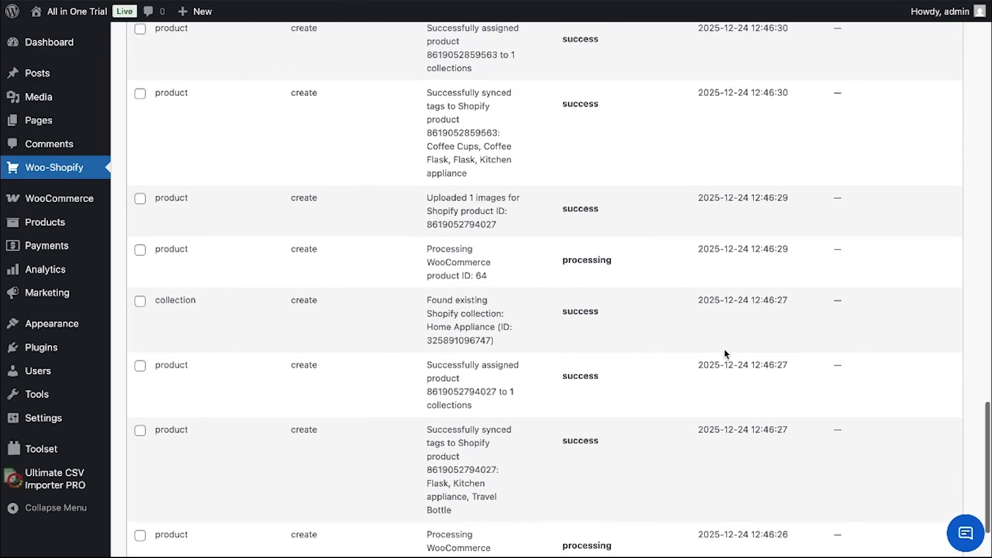
pyautogui.scroll(20, 724, 352)
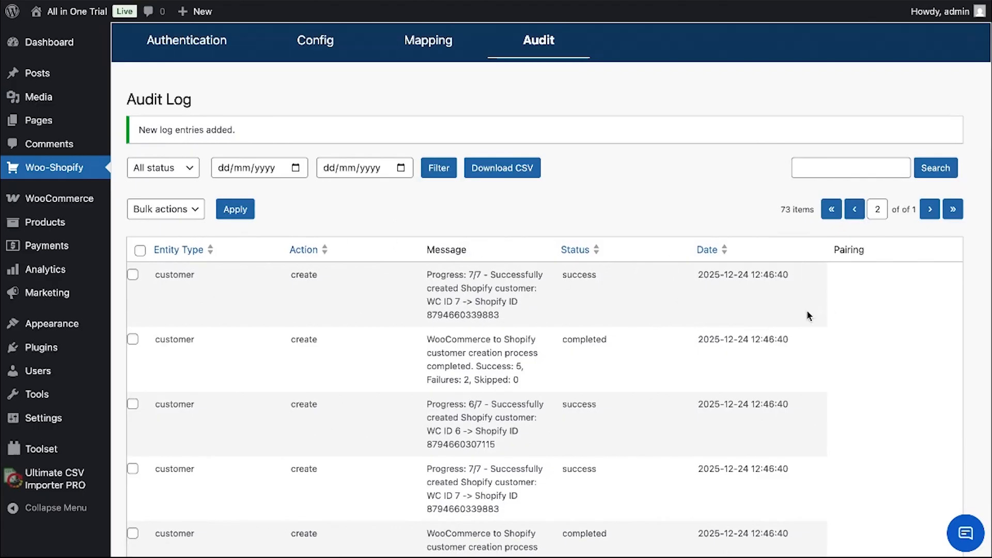
pyautogui.scroll(-5, 731, 333)
pyautogui.scroll(5, 660, 299)
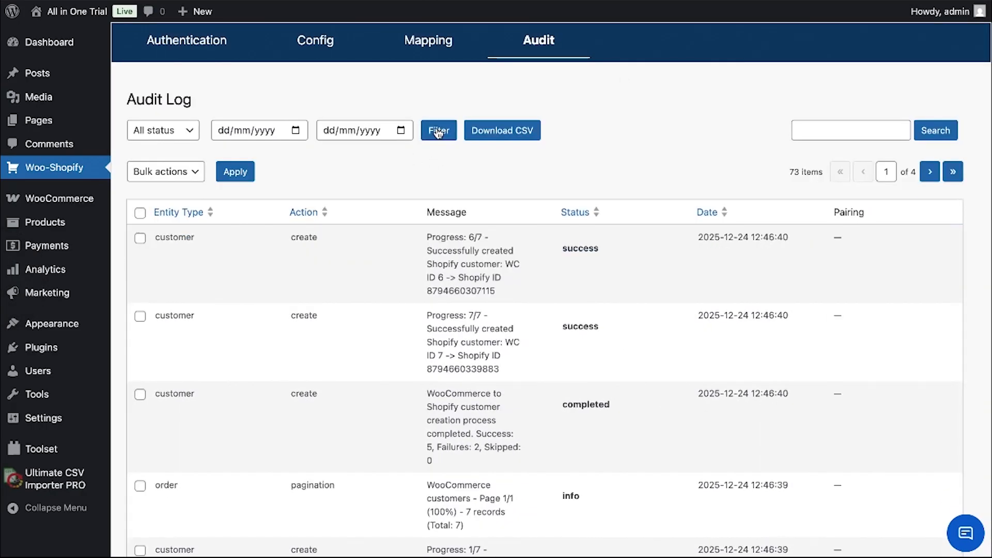
# Filter the audit log for all statuses with the date range 24/12/2025 to 25/12/2025 and review the listed entries
pyautogui.click(439, 131)
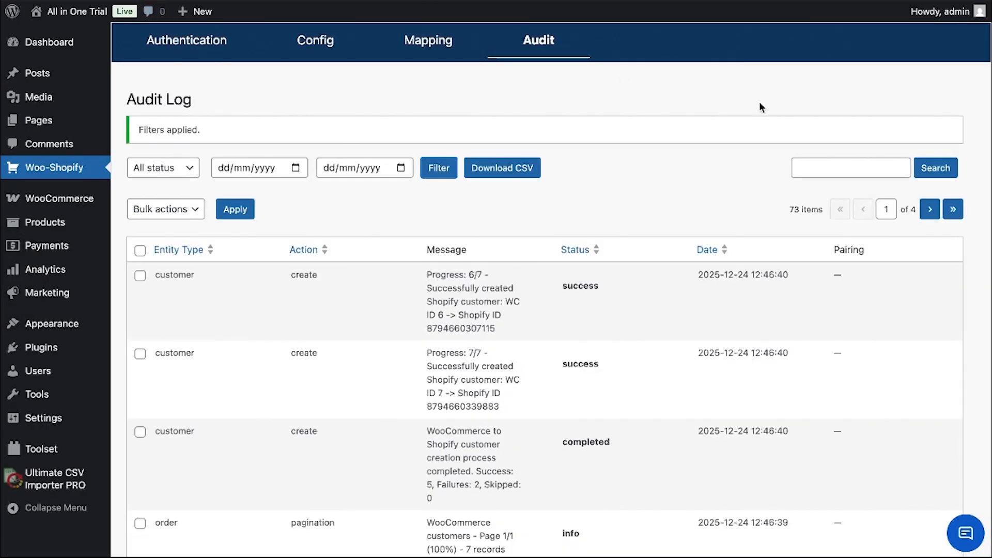
pyautogui.click(185, 169)
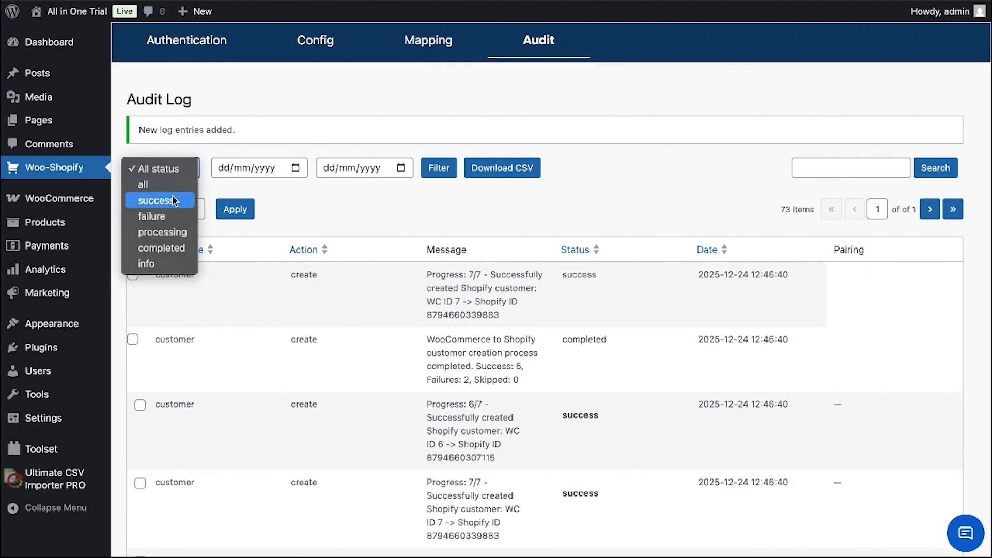
pyautogui.click(262, 173)
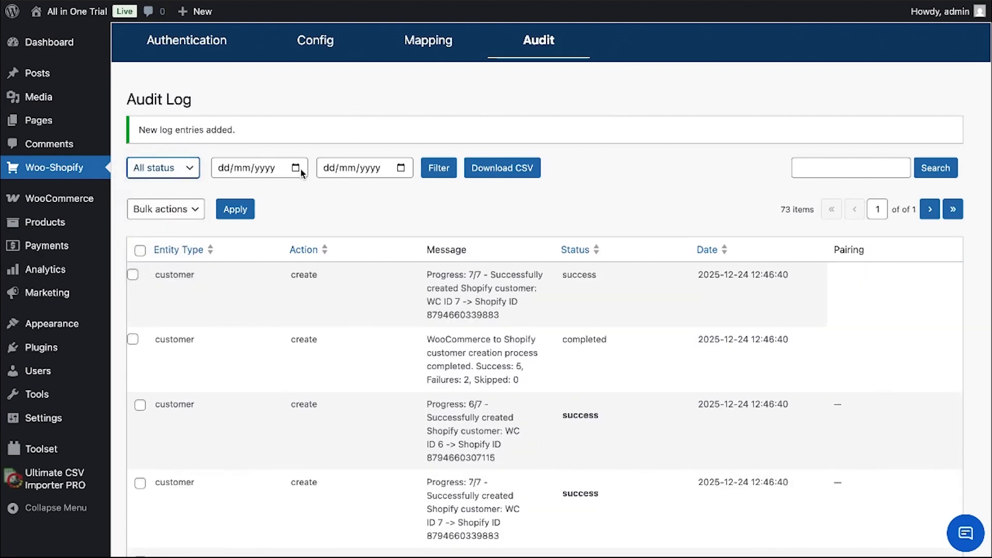
pyautogui.click(295, 168)
pyautogui.click(287, 296)
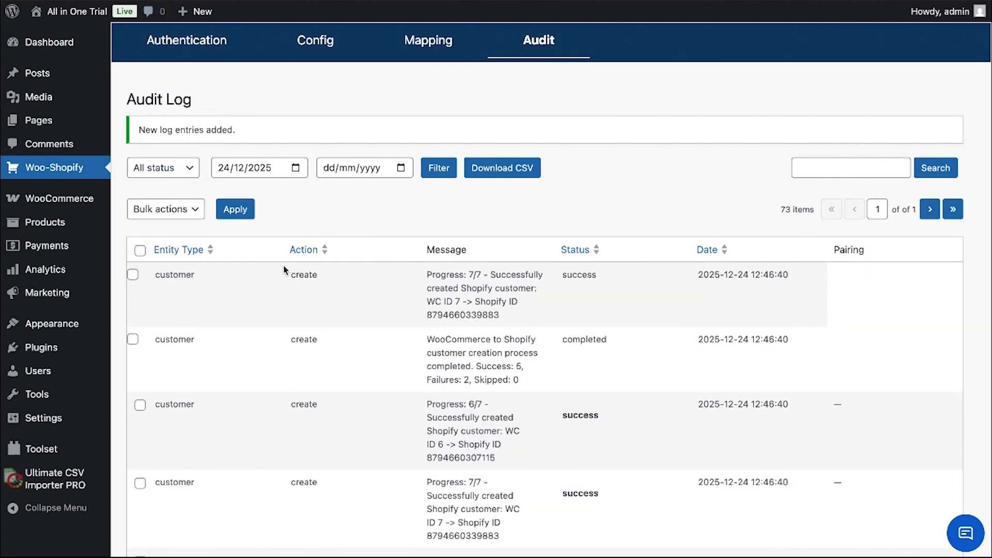
pyautogui.click(407, 165)
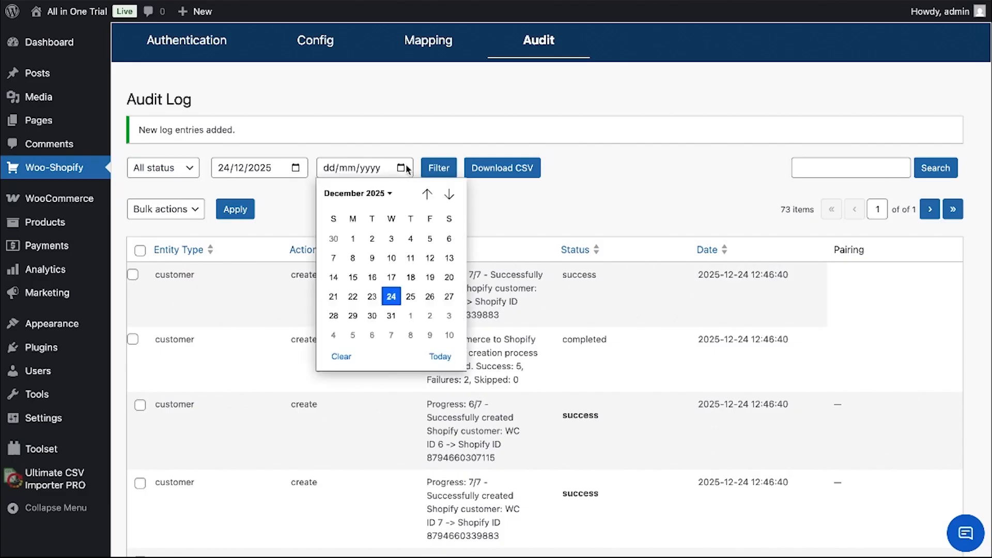
pyautogui.click(411, 279)
pyautogui.click(438, 168)
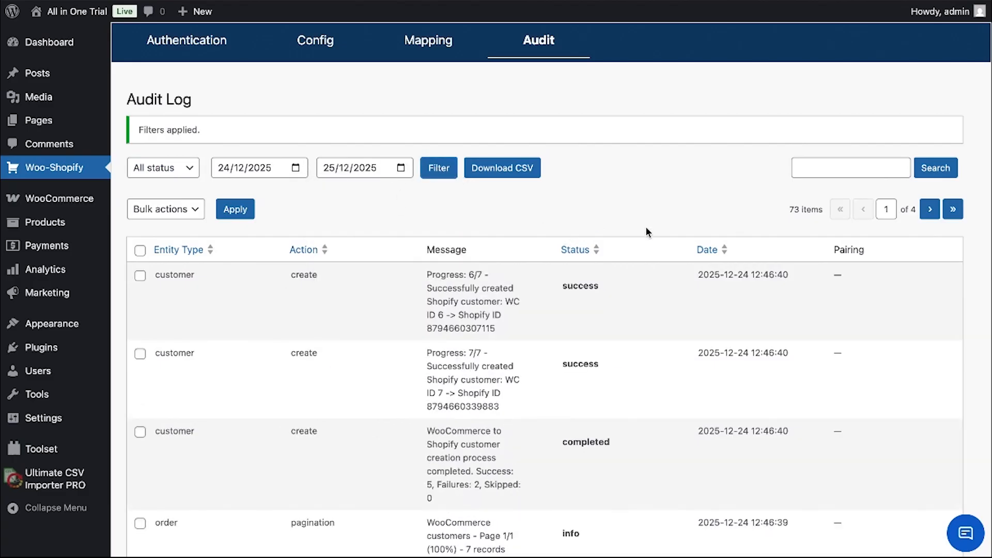
pyautogui.scroll(-10, 646, 231)
pyautogui.scroll(-5, 646, 230)
pyautogui.scroll(15, 646, 231)
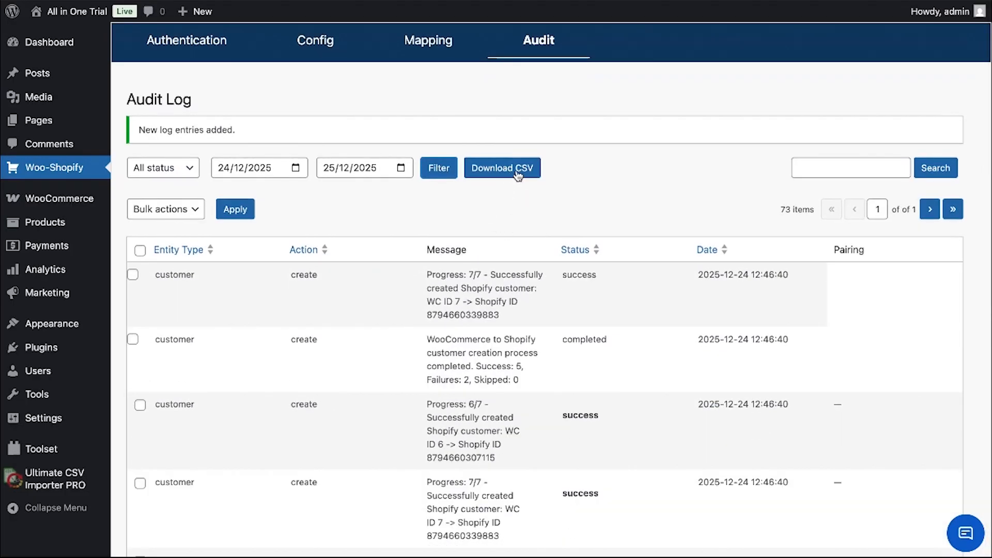
# Download the filtered audit log as a CSV file and look through the log entries once more
pyautogui.click(514, 172)
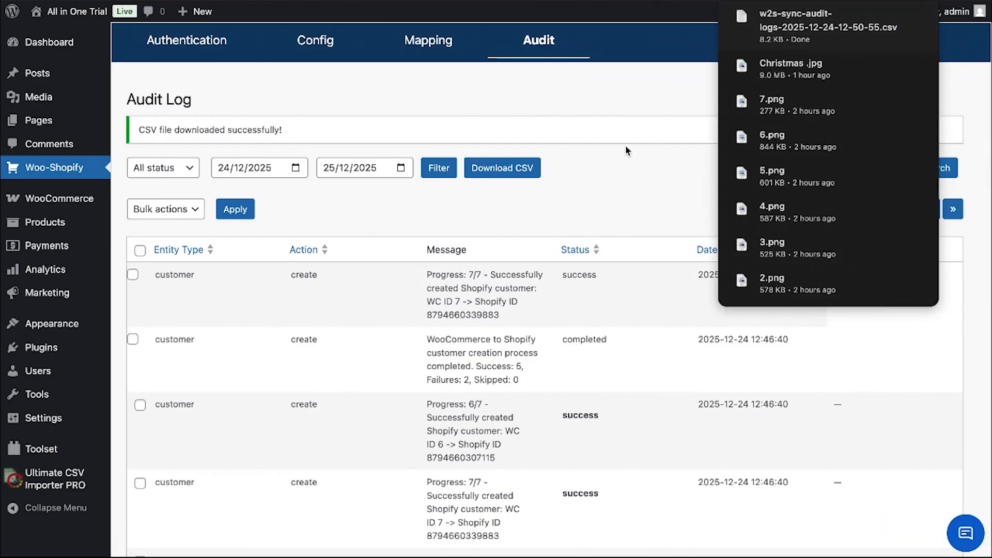
pyautogui.click(621, 183)
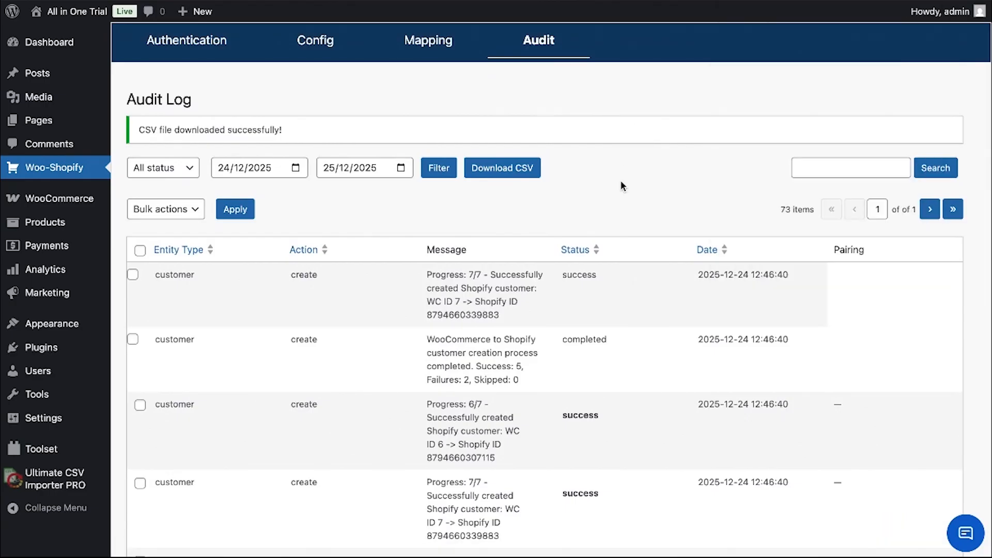
pyautogui.scroll(-20, 621, 181)
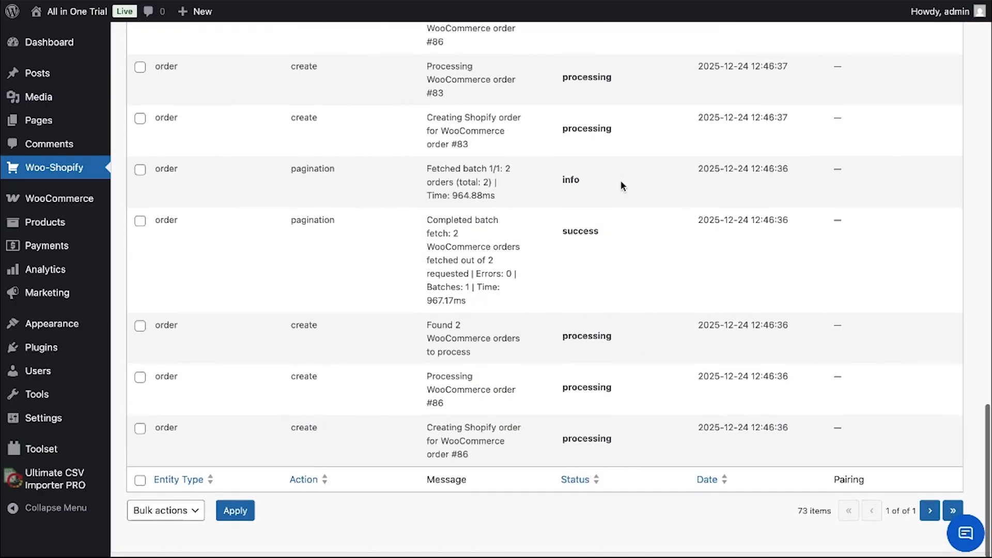
pyautogui.scroll(20, 620, 186)
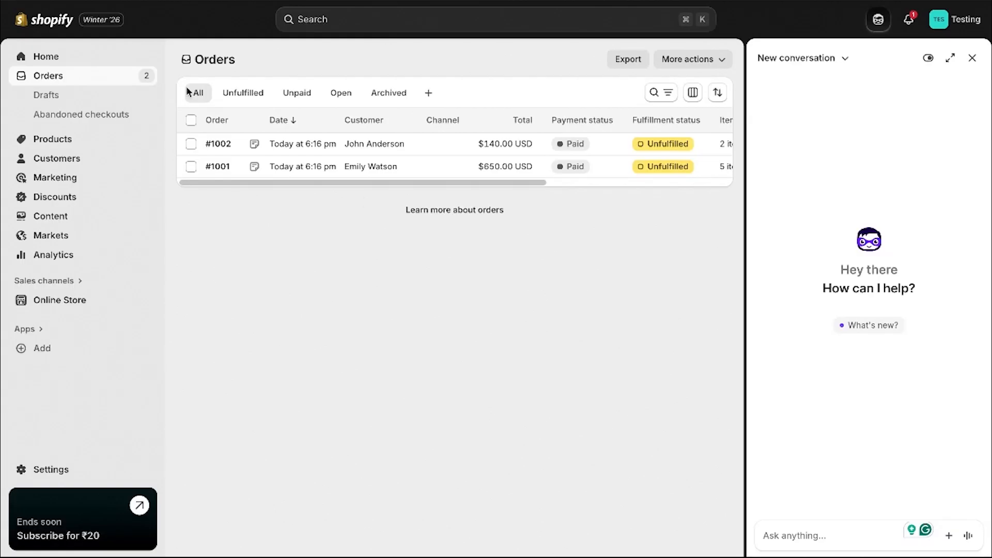
# Switch to the Shopify admin, check the synced products list and open the product collections
pyautogui.click(66, 138)
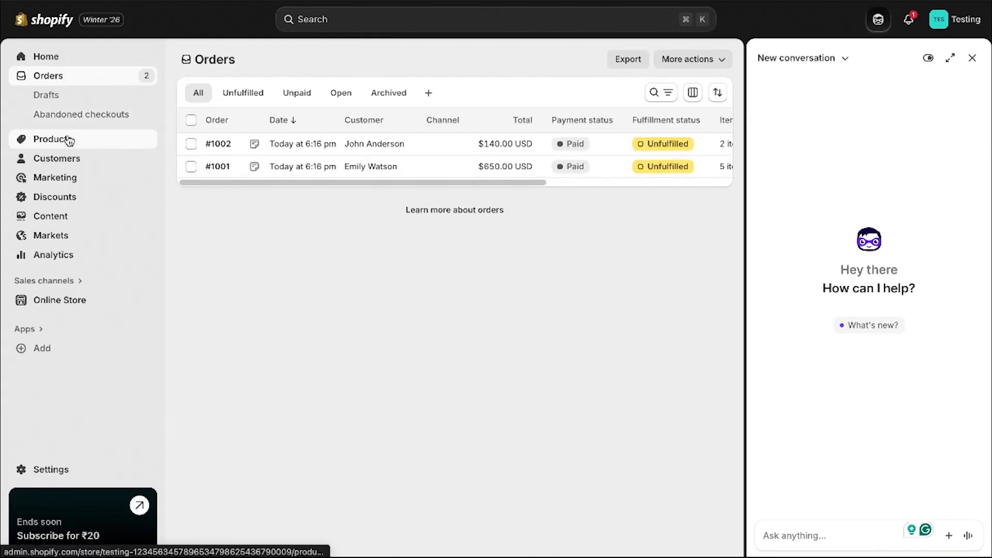
pyautogui.click(98, 144)
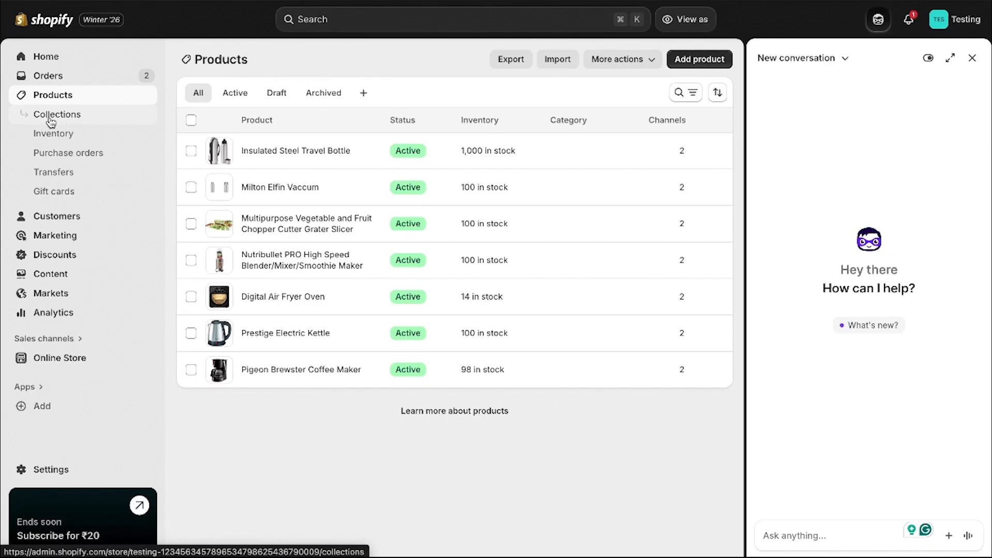
pyautogui.click(66, 117)
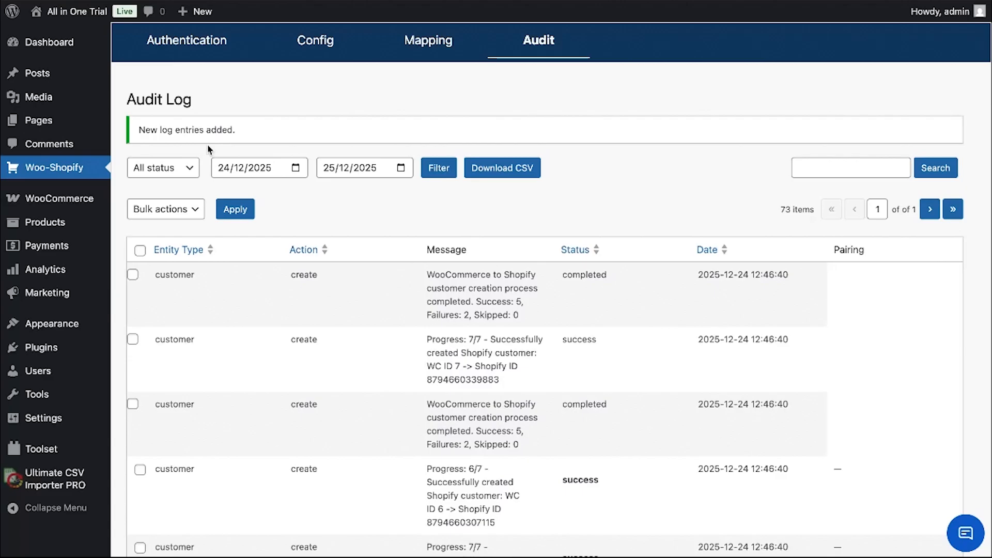
# Switch back to WordPress, open the WooCommerce product categories and review the category names, hierarchy, slugs and counts
pyautogui.moveTo(46, 222)
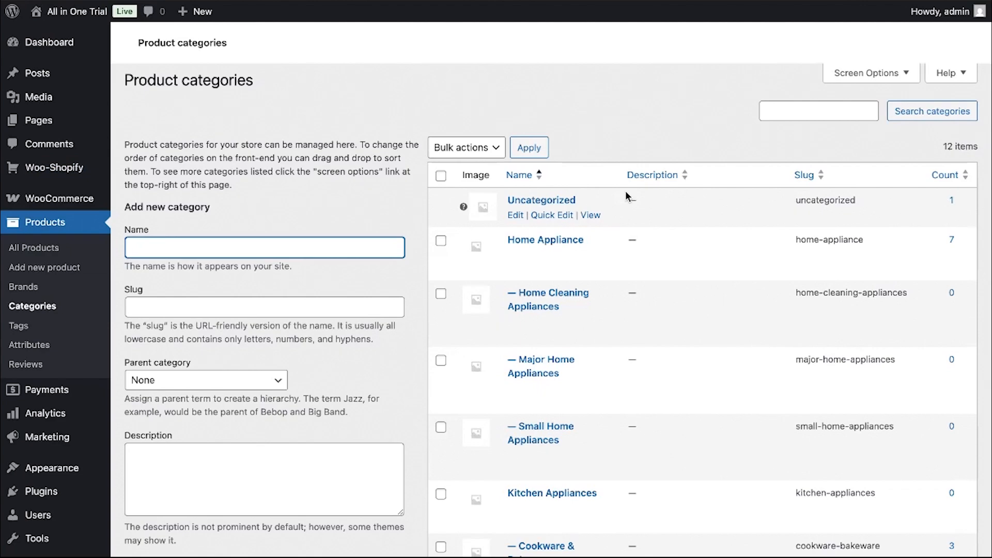
pyautogui.scroll(-5, 627, 197)
pyautogui.scroll(-5, 625, 196)
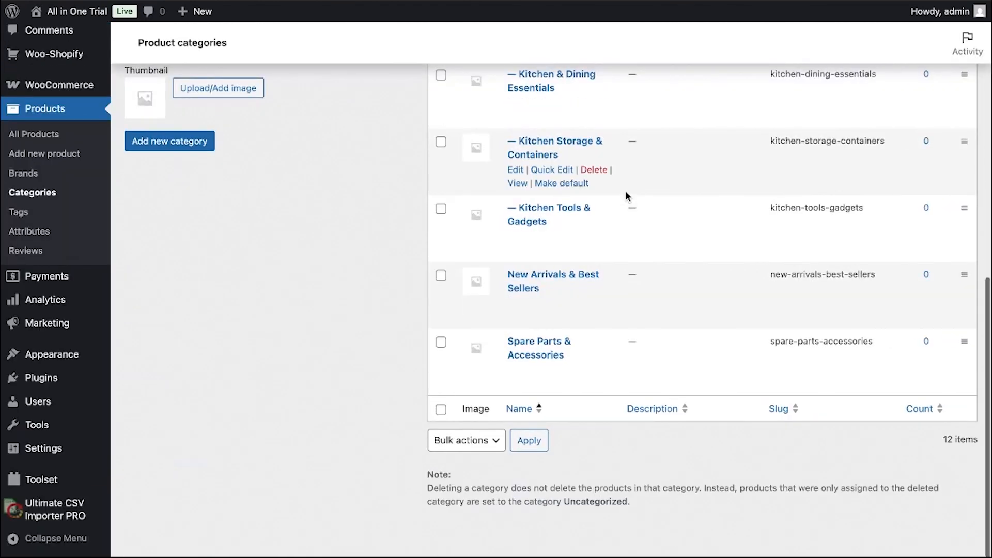
pyautogui.scroll(10, 610, 165)
pyautogui.scroll(-6, 387, 162)
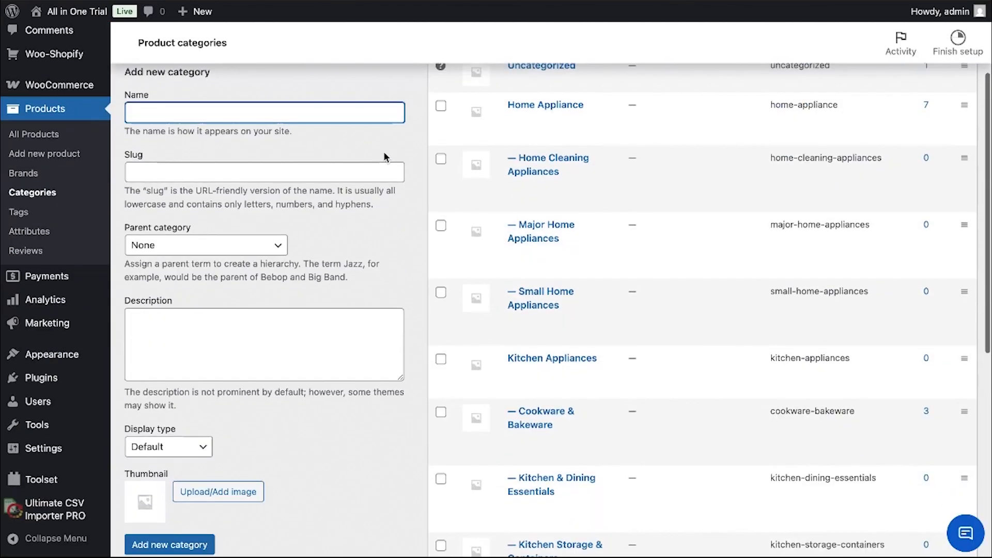
pyautogui.scroll(1, 111, 253)
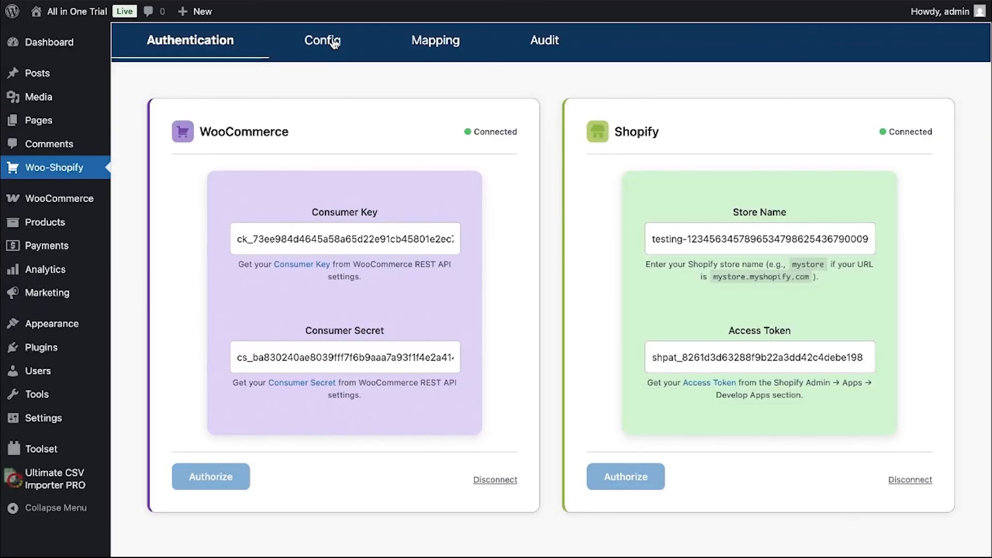
# In the Woo-Shopify sync configuration, enable the Categories module for the WooCommerce to Shopify direction and turn on its Create option
pyautogui.click(341, 42)
pyautogui.scroll(-1, 472, 246)
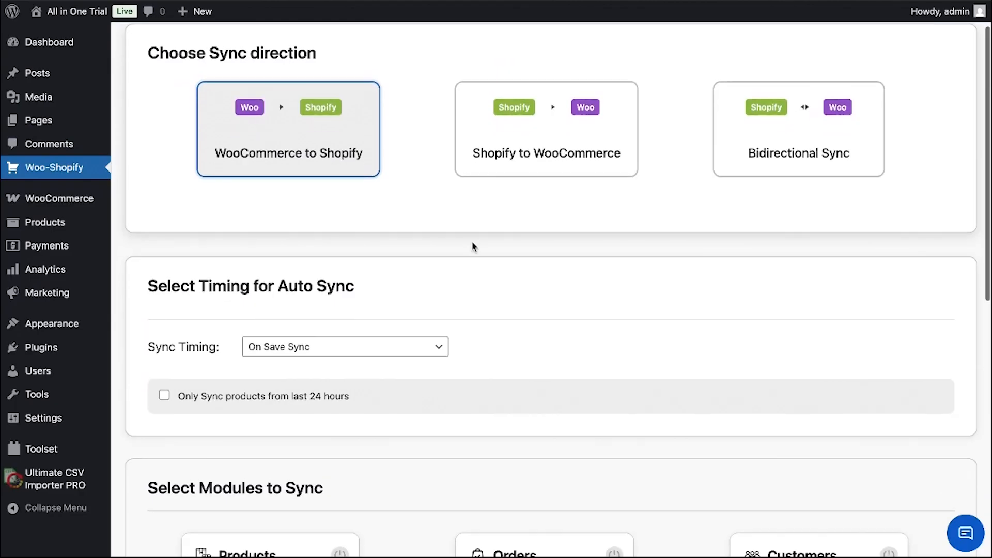
pyautogui.scroll(-6, 435, 215)
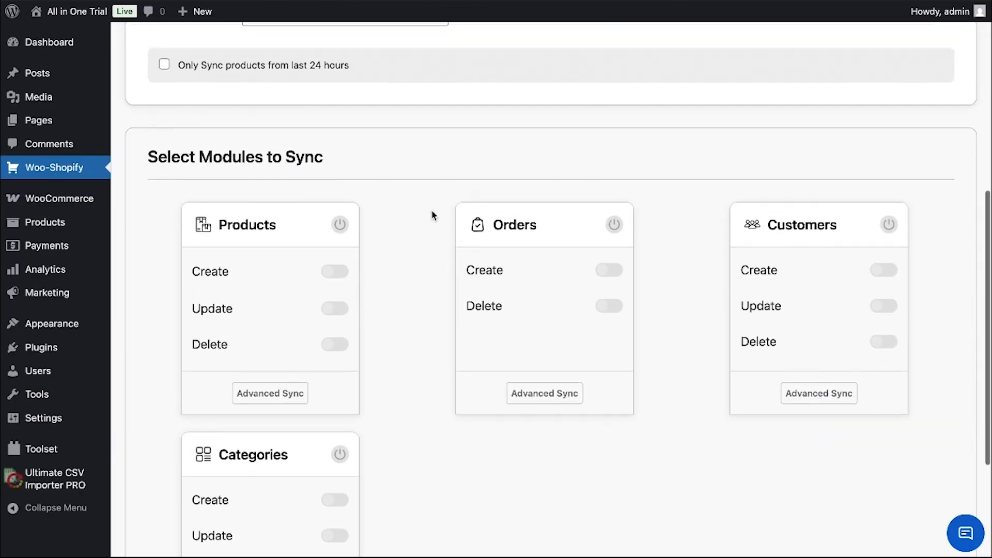
pyautogui.scroll(1, 364, 89)
pyautogui.scroll(-4, 395, 139)
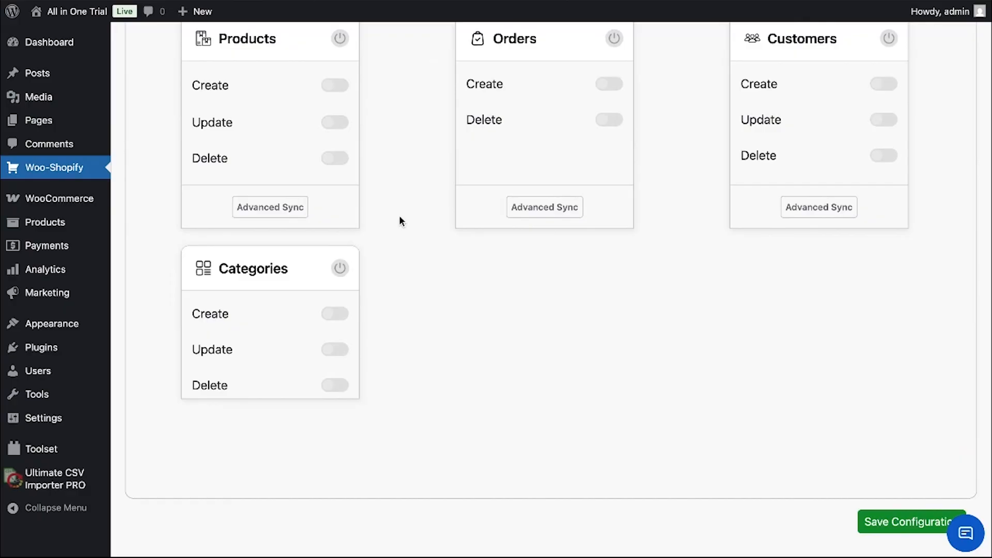
pyautogui.scroll(7, 399, 218)
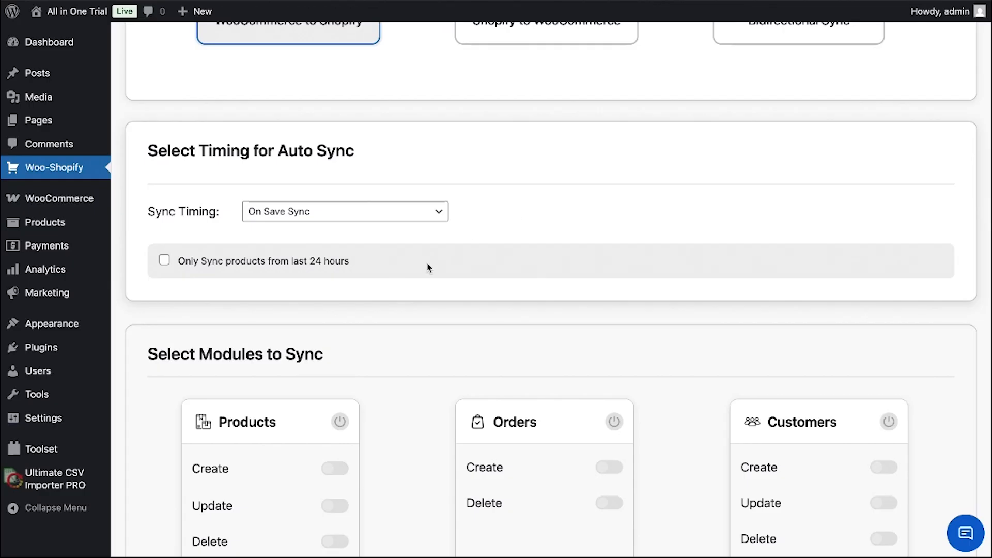
pyautogui.scroll(-6, 427, 267)
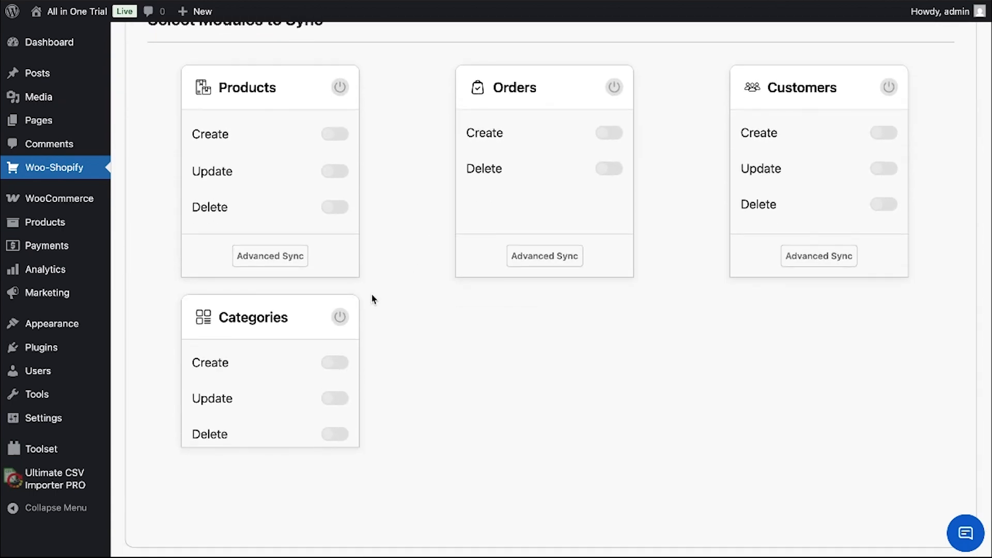
pyautogui.click(338, 317)
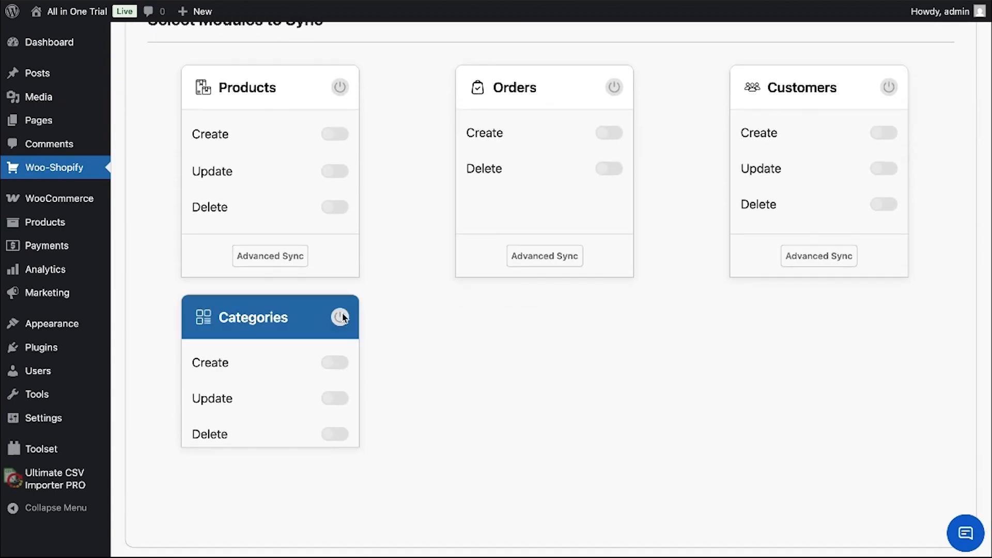
pyautogui.click(336, 366)
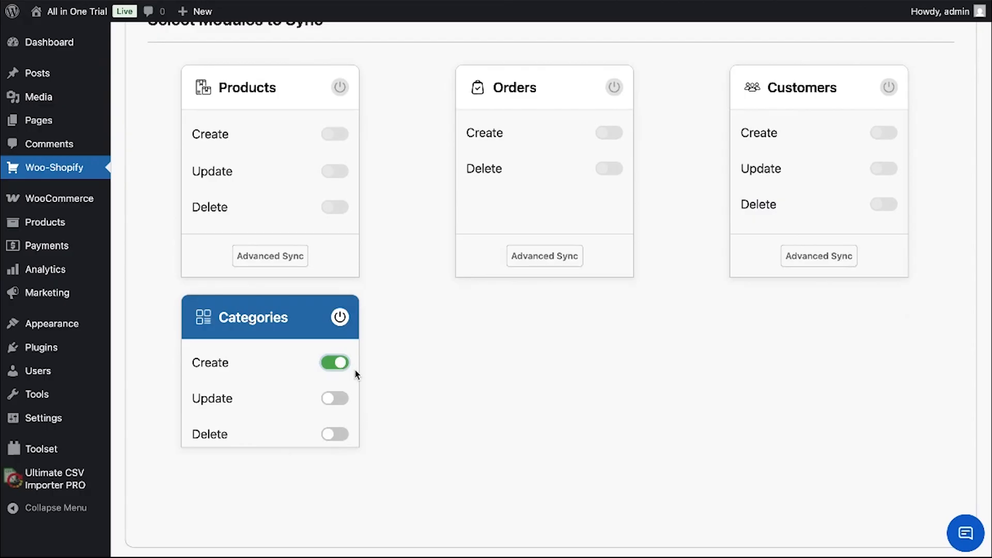
# Save the sync configuration to run the category sync, and check its entry in the audit log
pyautogui.scroll(-1, 588, 380)
pyautogui.click(905, 521)
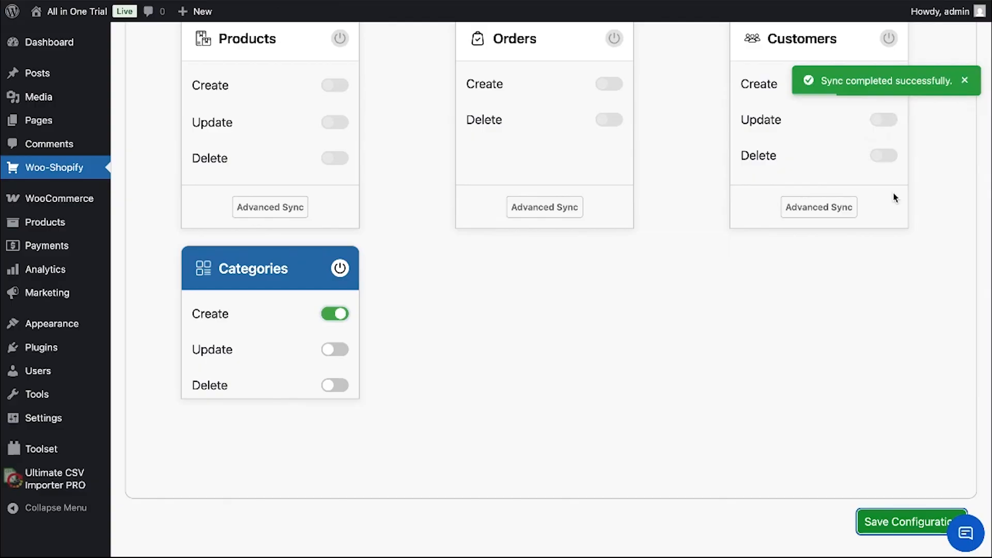
pyautogui.scroll(10, 896, 198)
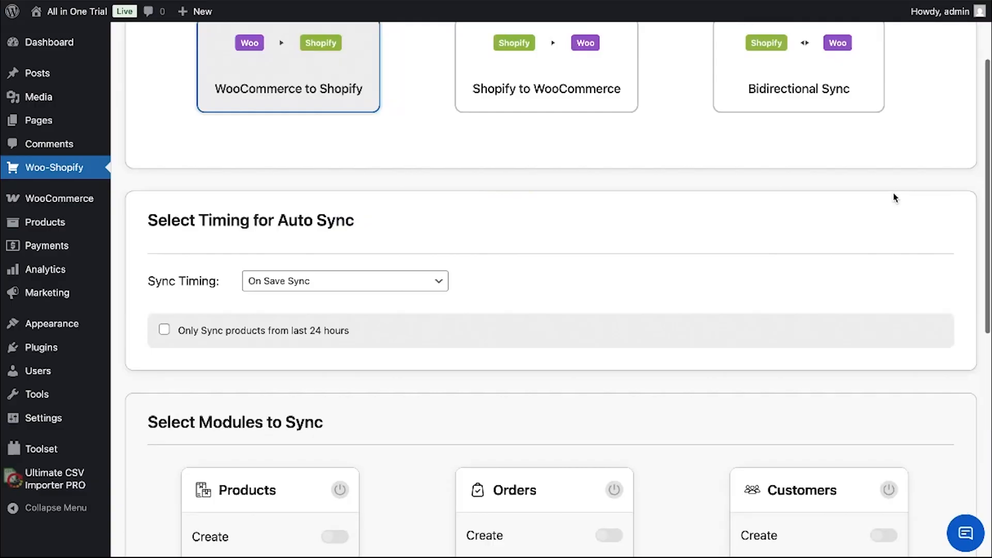
pyautogui.click(551, 47)
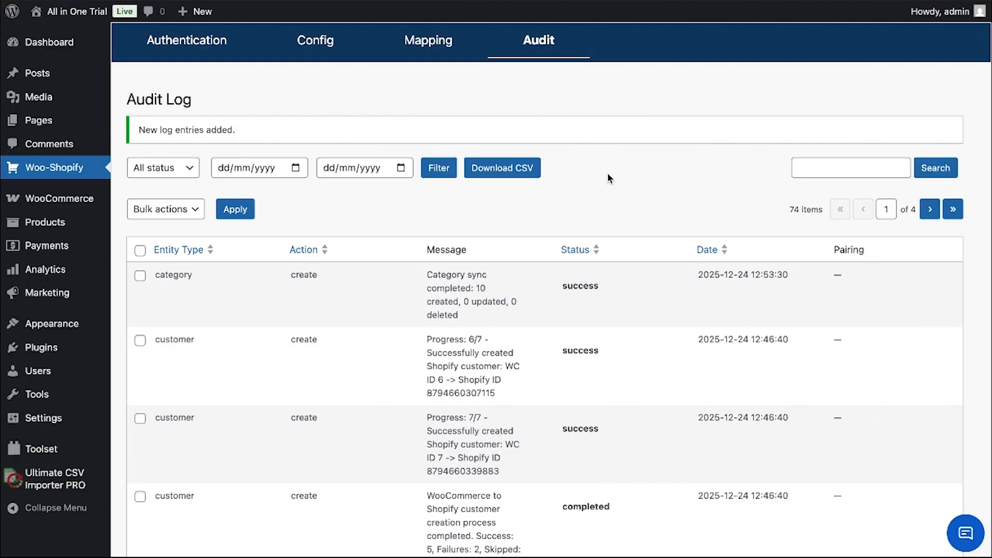
pyautogui.scroll(-1, 606, 178)
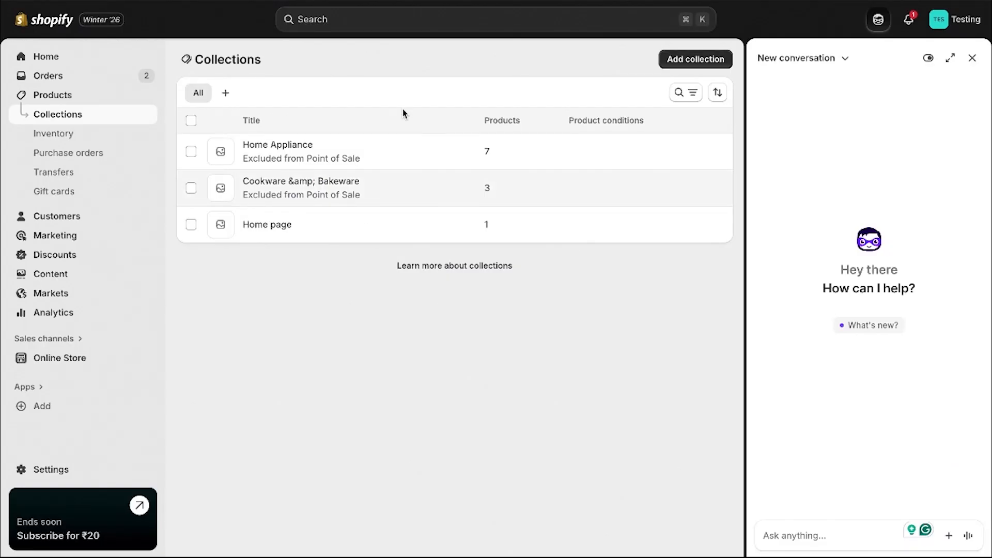
# Switch to the Shopify admin, refresh the Collections page and look through the synced categories
pyautogui.press('super+r')
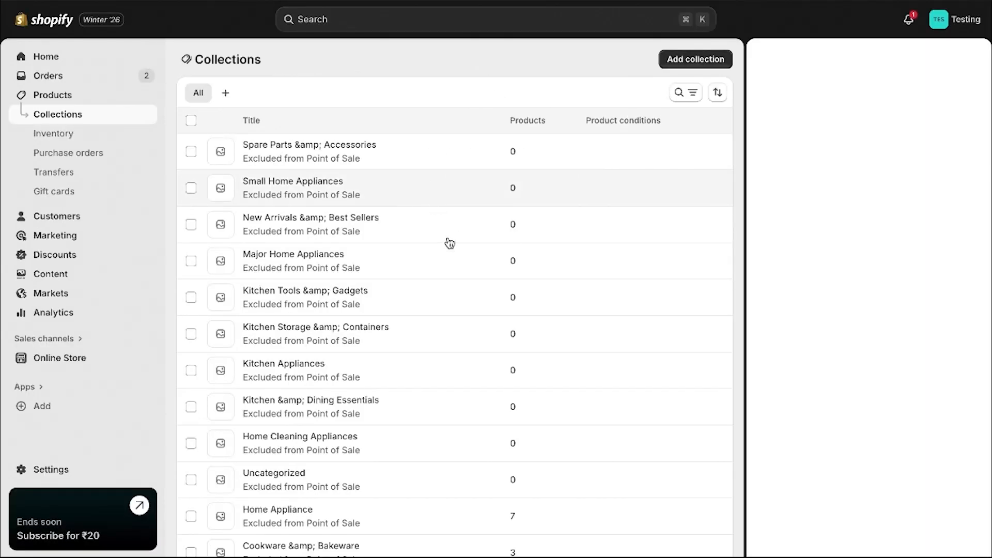
pyautogui.scroll(-1, 453, 259)
pyautogui.scroll(-2, 454, 271)
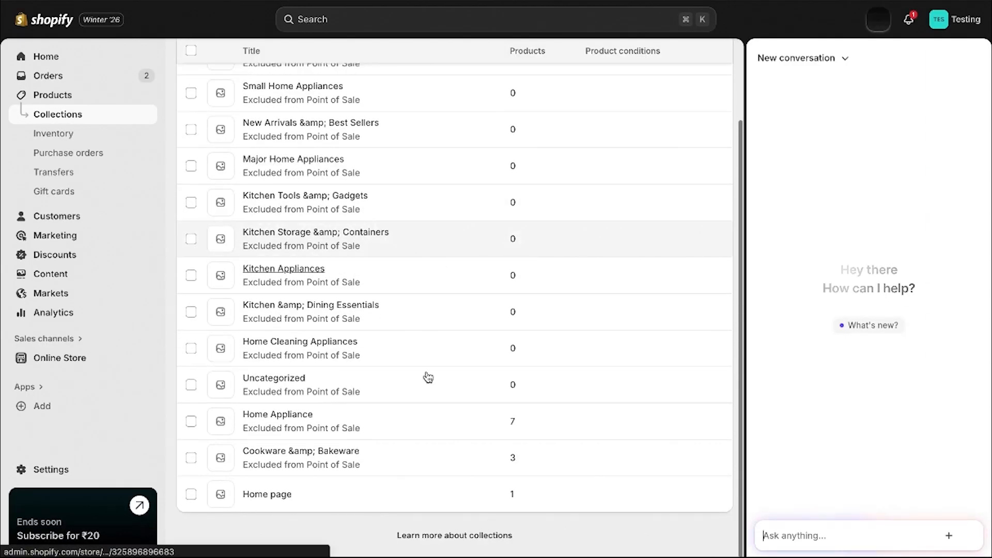
pyautogui.scroll(3, 441, 179)
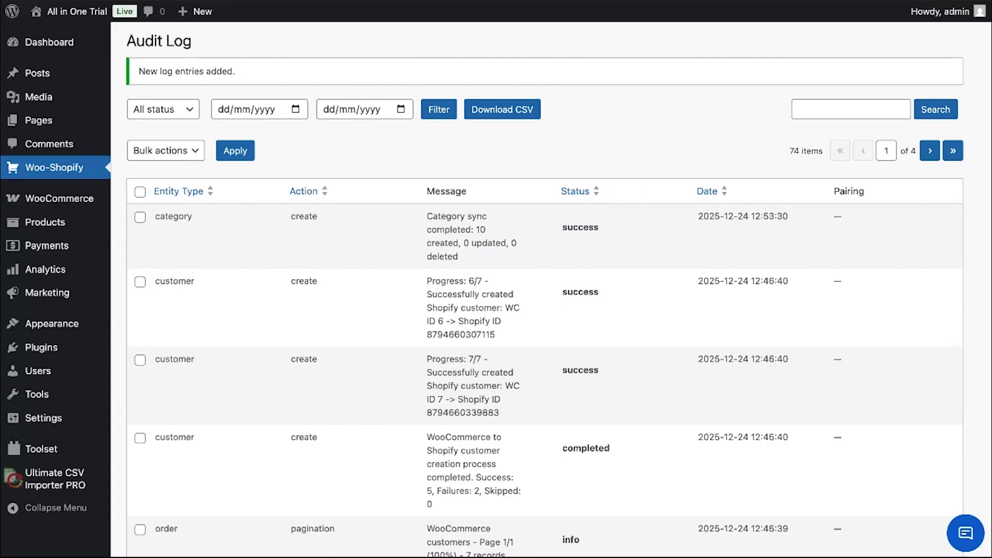
# Switch back to WordPress, review the Woo-Shopify sync direction options and reopen the audit log
pyautogui.scroll(2, 310, 60)
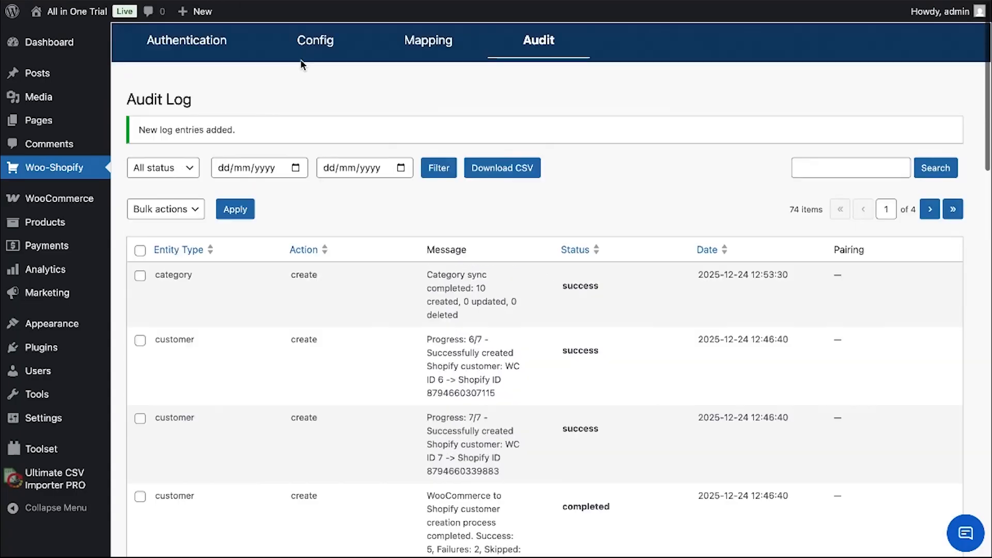
pyautogui.click(311, 47)
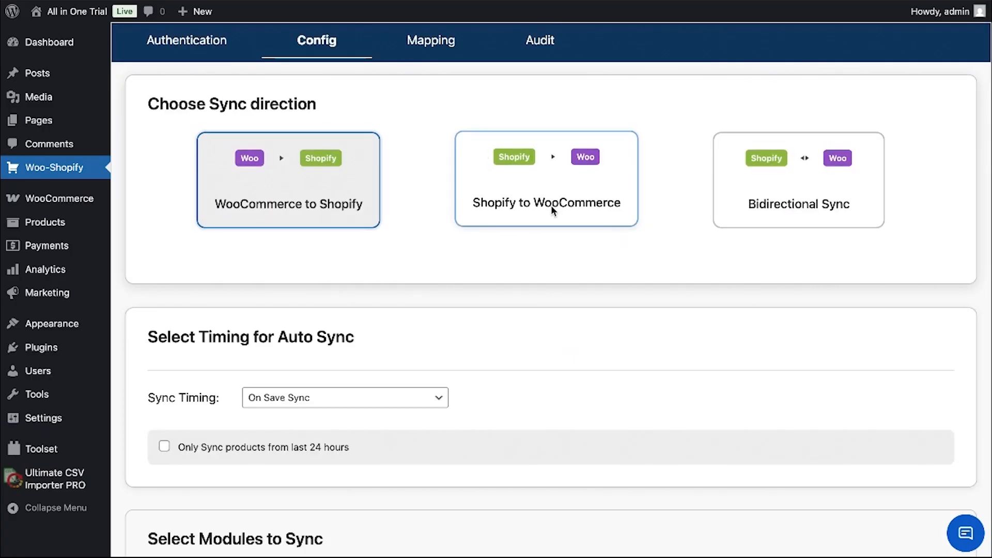
pyautogui.click(546, 57)
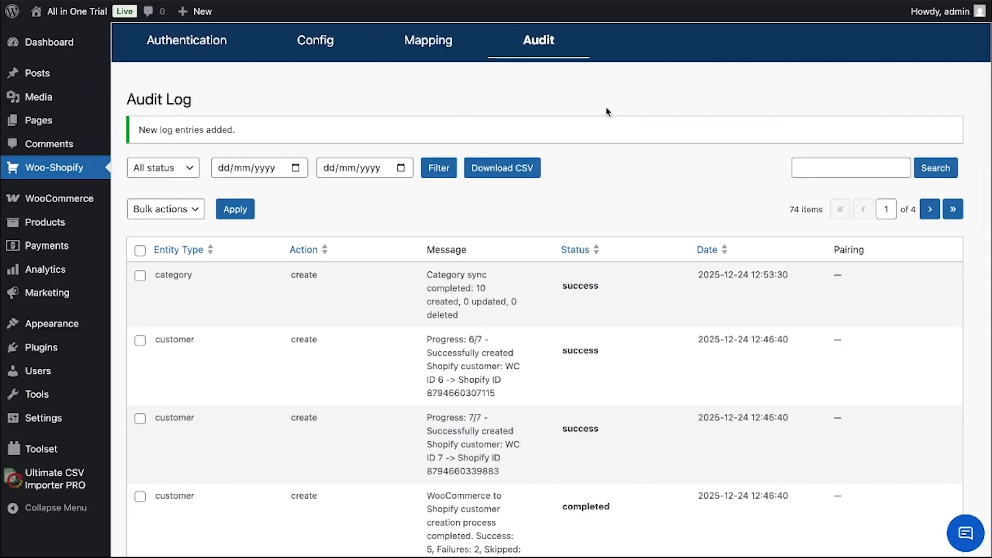